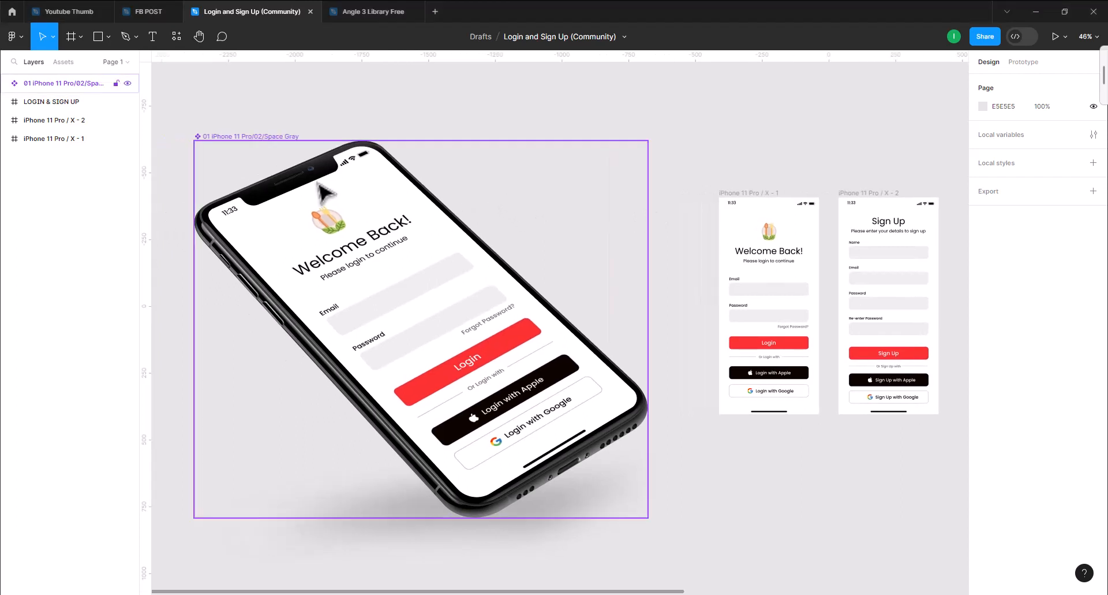
Step: Delete the existing Space Gray iPhone 11 Pro mockup from the canvas
click(275, 144)
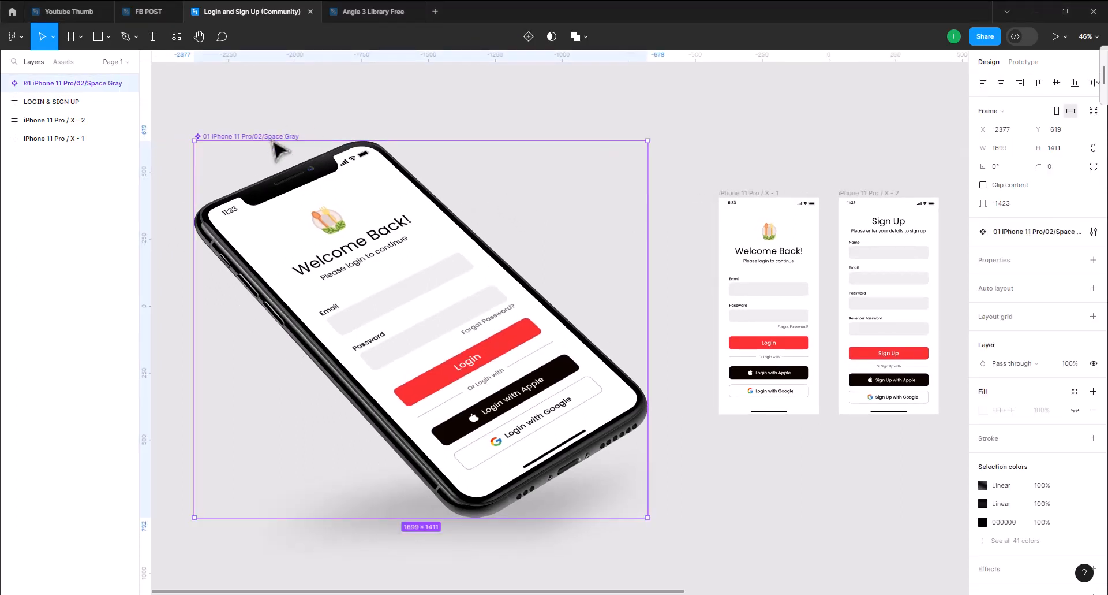
key(Delete)
drag(517, 243, 347, 249)
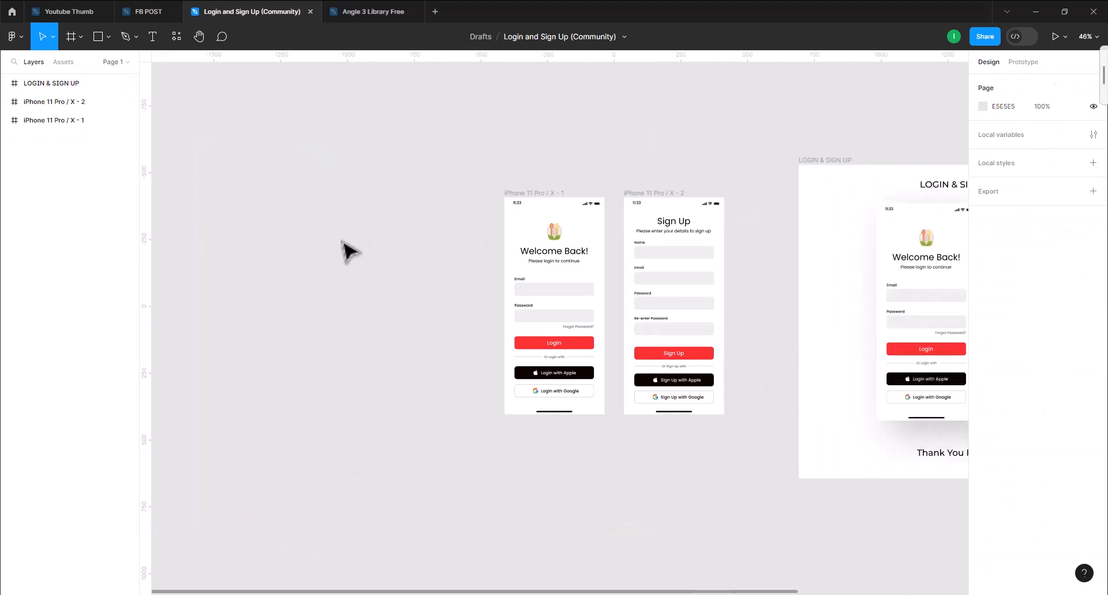
Step: Examine the login and sign-up phone frames and the LOGIN & SIGN UP presentation frame
scroll(611, 255, up, 3)
drag(668, 257, 363, 250)
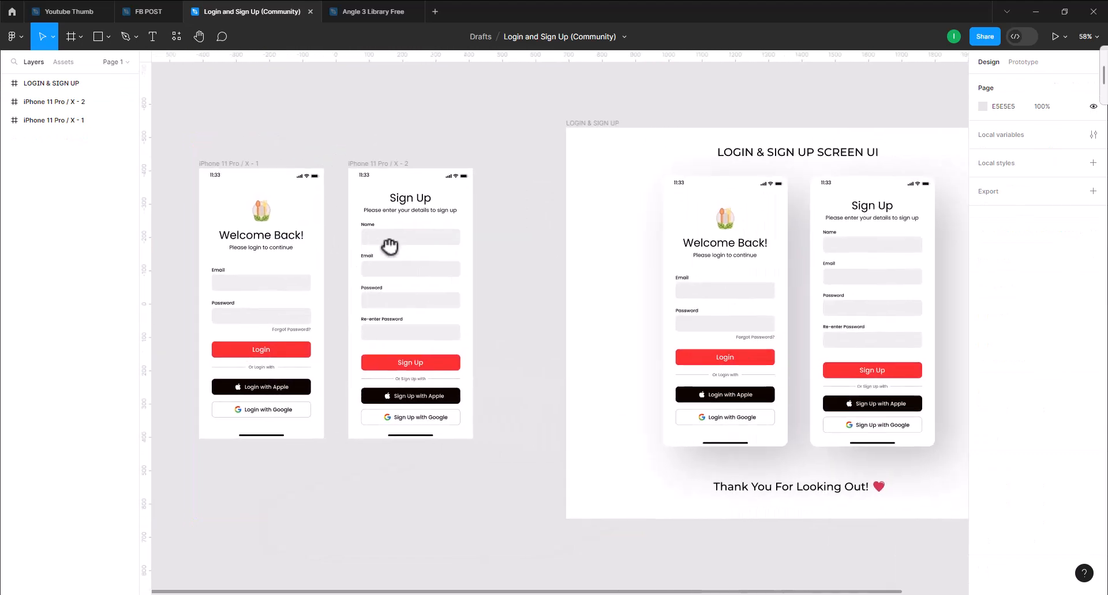
drag(298, 222, 477, 223)
scroll(462, 200, up, 3)
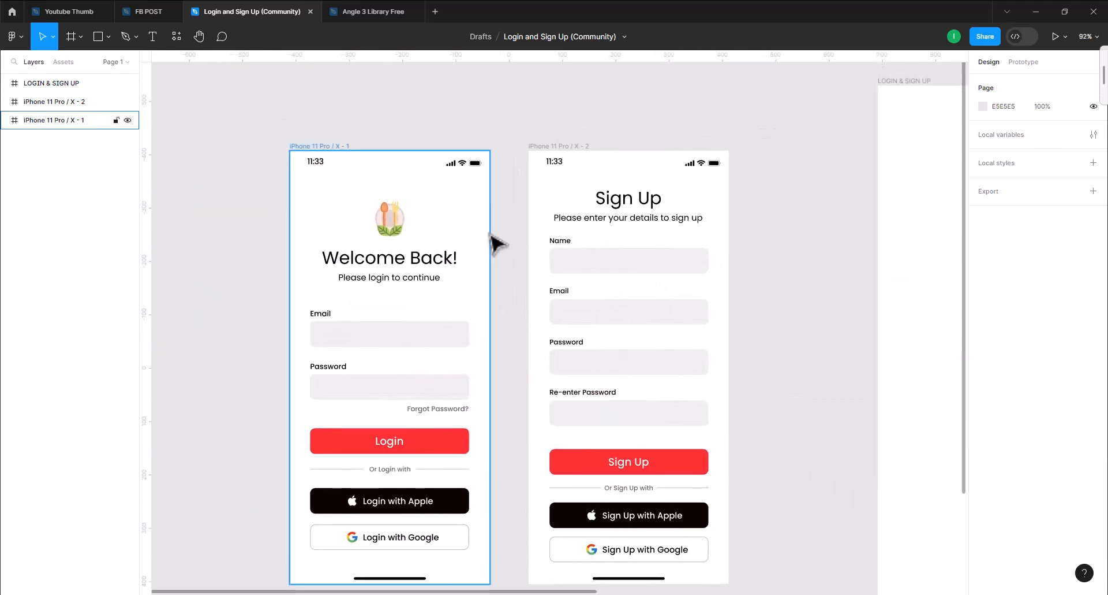
scroll(512, 234, down, 2)
click(442, 174)
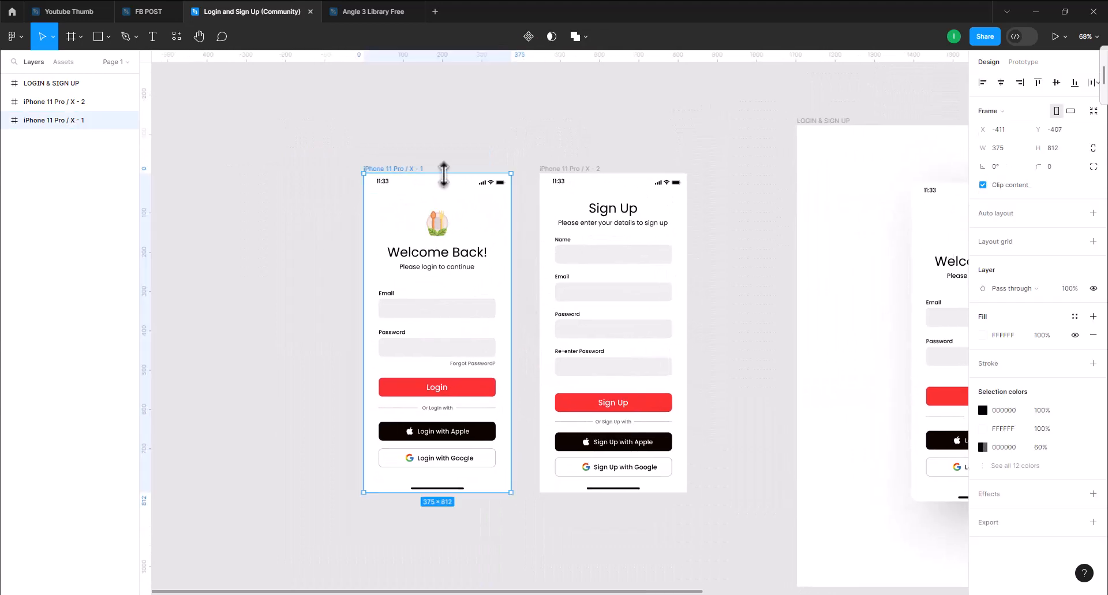
click(576, 171)
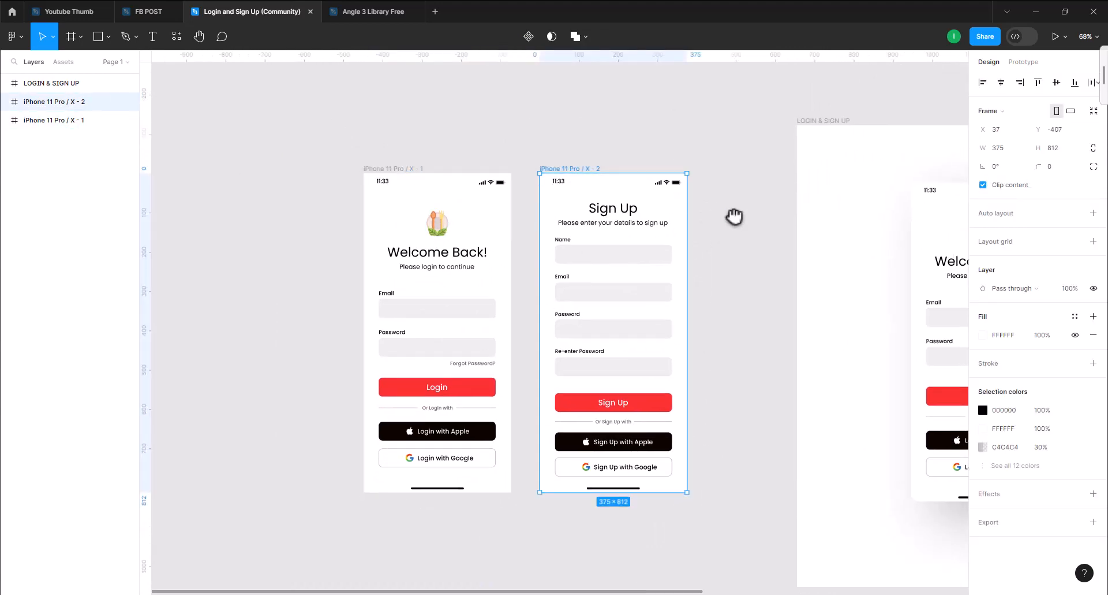
drag(734, 218, 473, 250)
click(364, 133)
click(397, 170)
click(548, 162)
click(699, 180)
drag(717, 175, 703, 218)
click(605, 168)
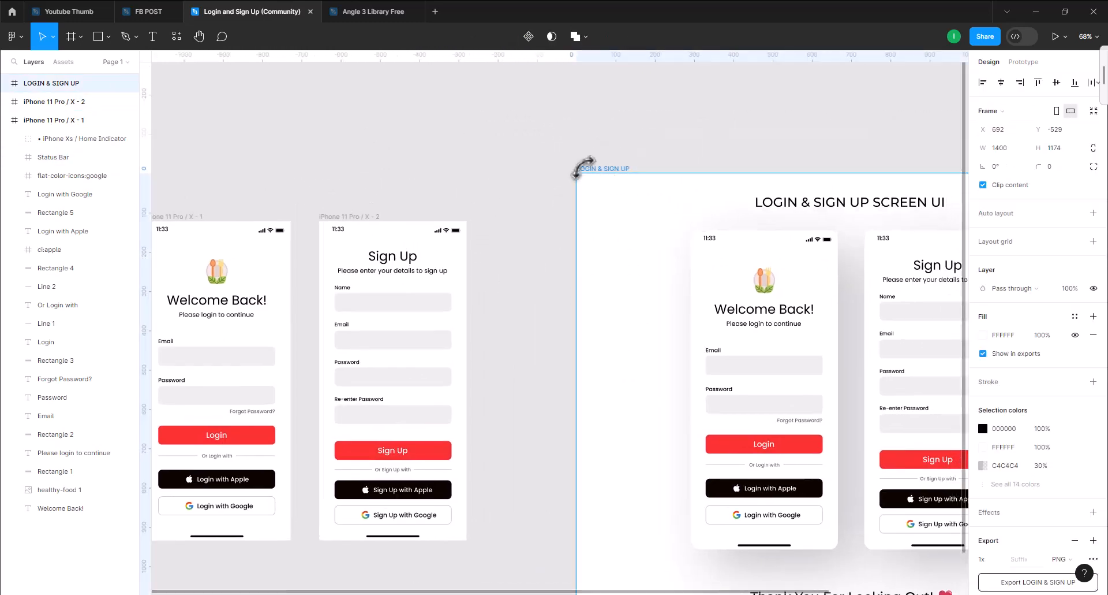
drag(532, 220, 572, 164)
mouse_move(454, 175)
mouse_down()
mouse_move(608, 205)
mouse_move(734, 161)
mouse_up()
scroll(540, 177, up, 2)
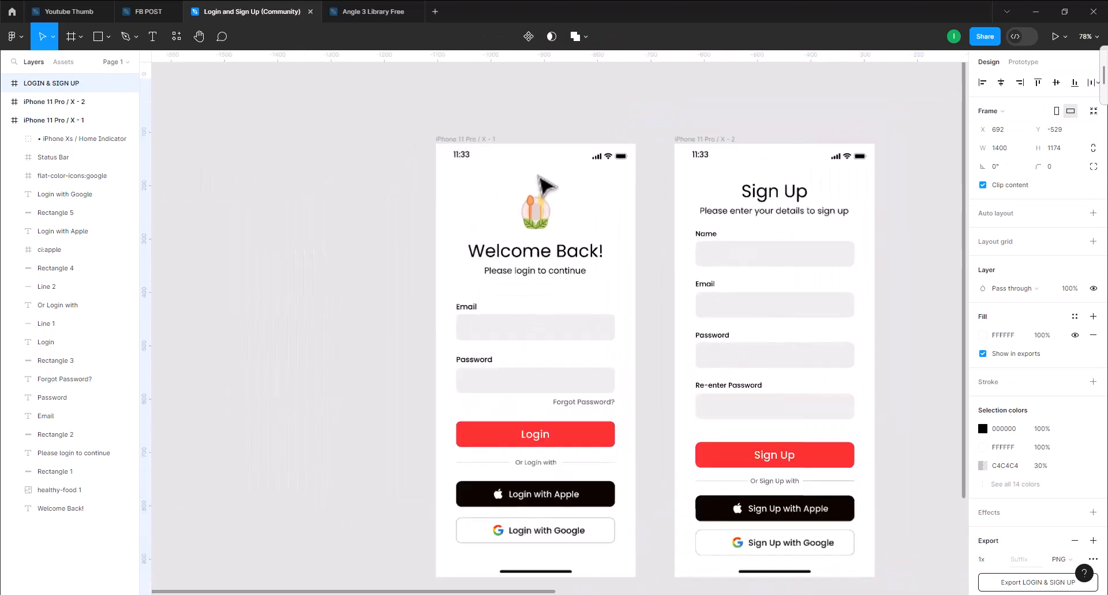
drag(568, 176, 522, 213)
click(416, 177)
scroll(461, 179, down, 2)
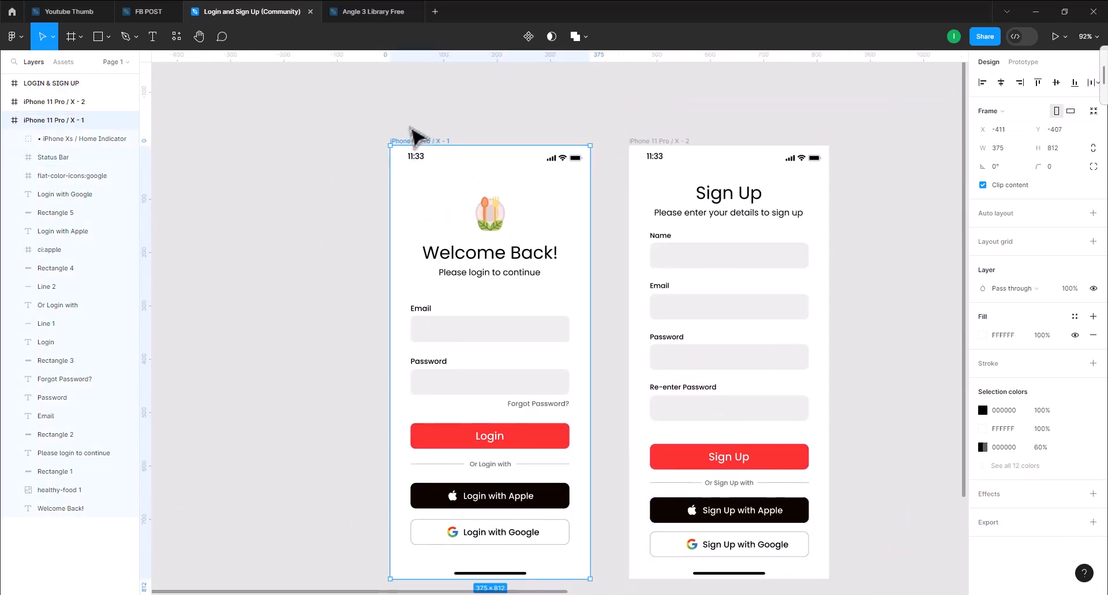
click(637, 144)
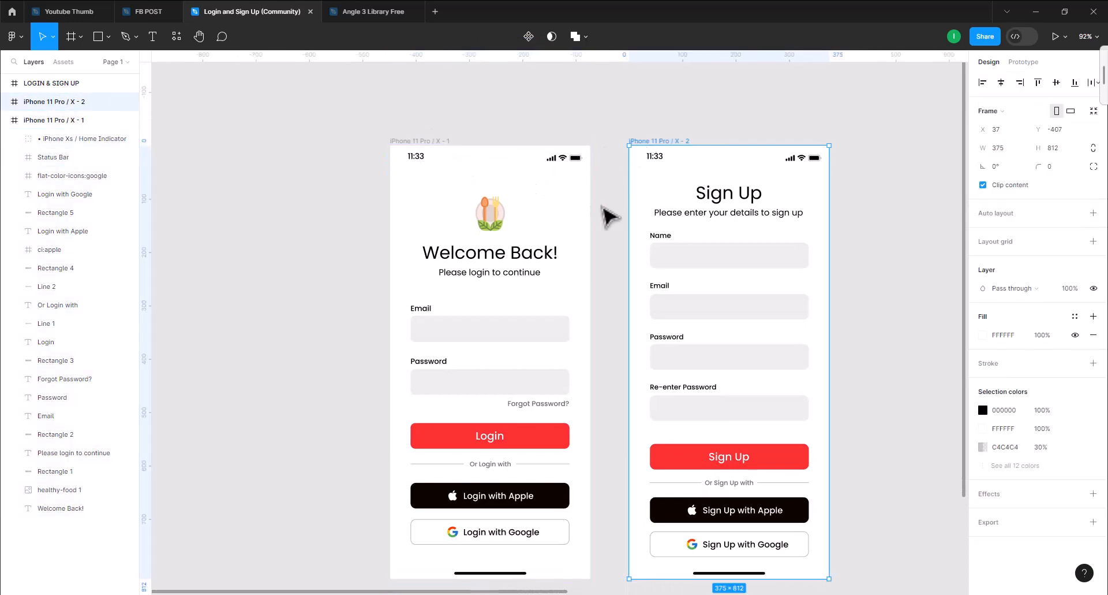
scroll(606, 213, down, 4)
click(323, 120)
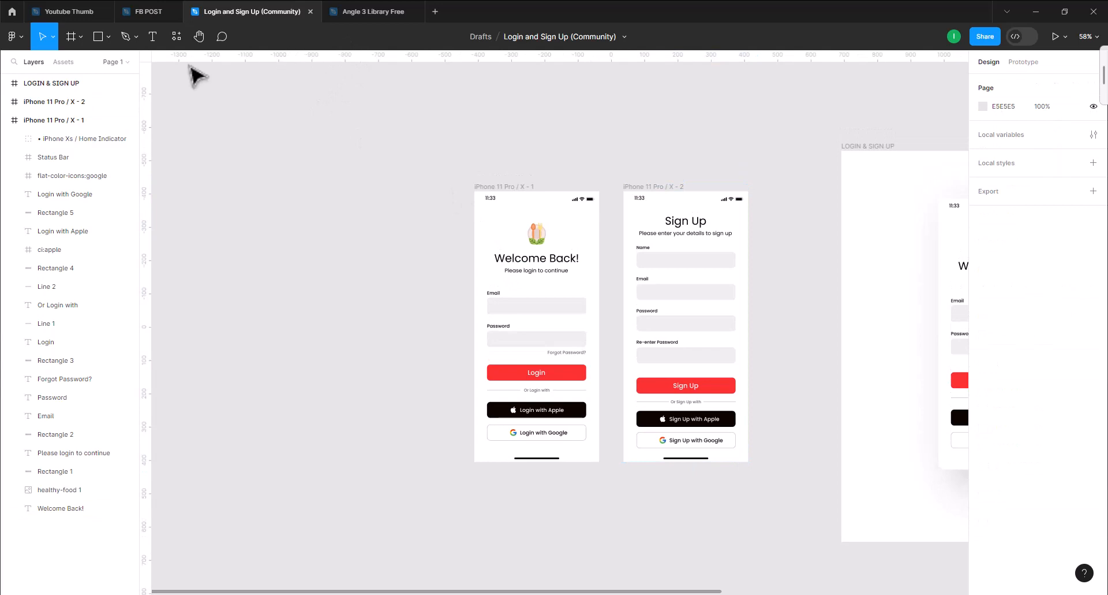
Step: Open the details of the Angle Mockups plugin and run it
click(176, 36)
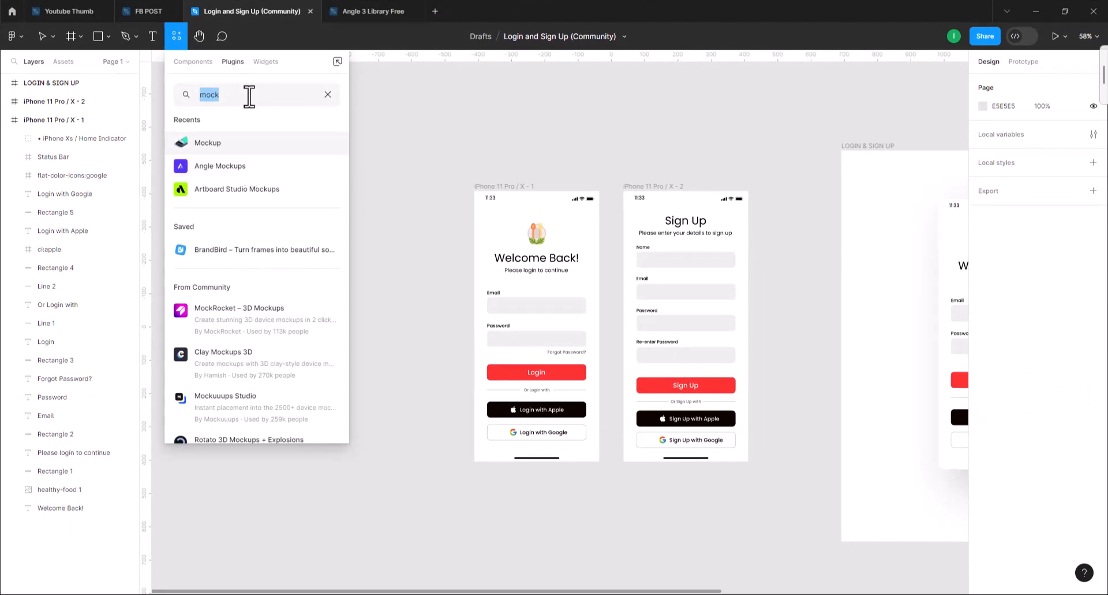
click(232, 167)
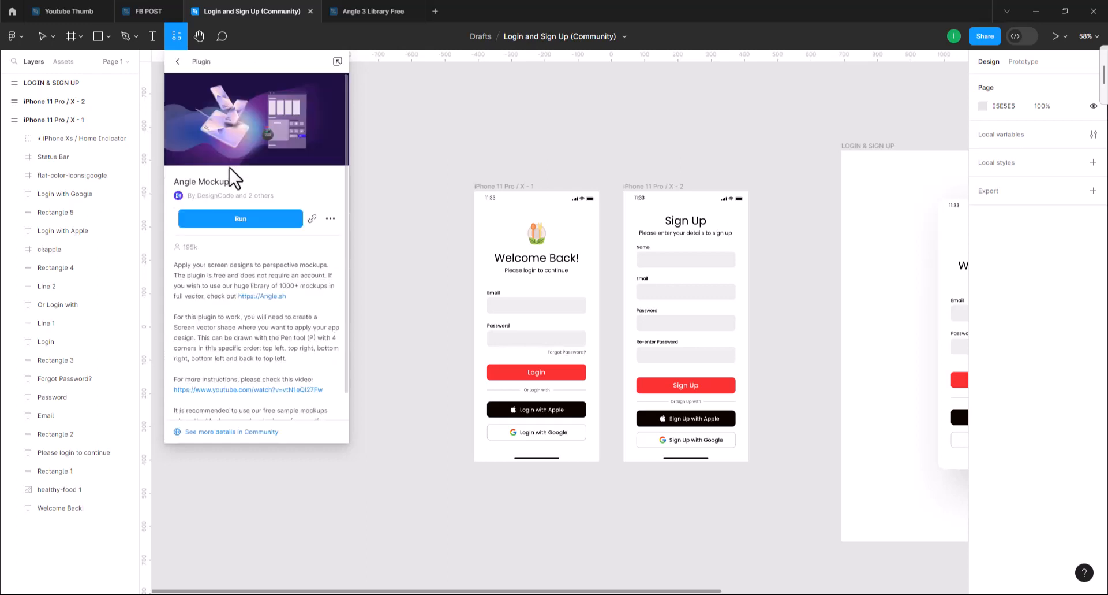
click(240, 219)
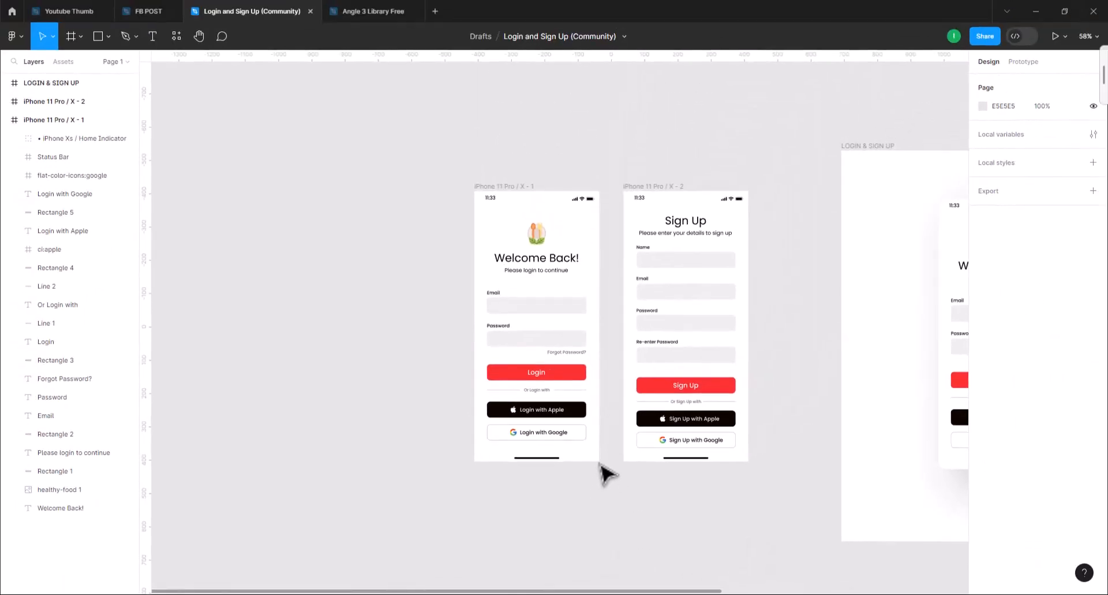
Step: Switch to the Angle 3 Library Free file and survey the rows of iPhone 11 Pro mockups
click(370, 16)
ctrl+scroll(603, 419, down, 5)
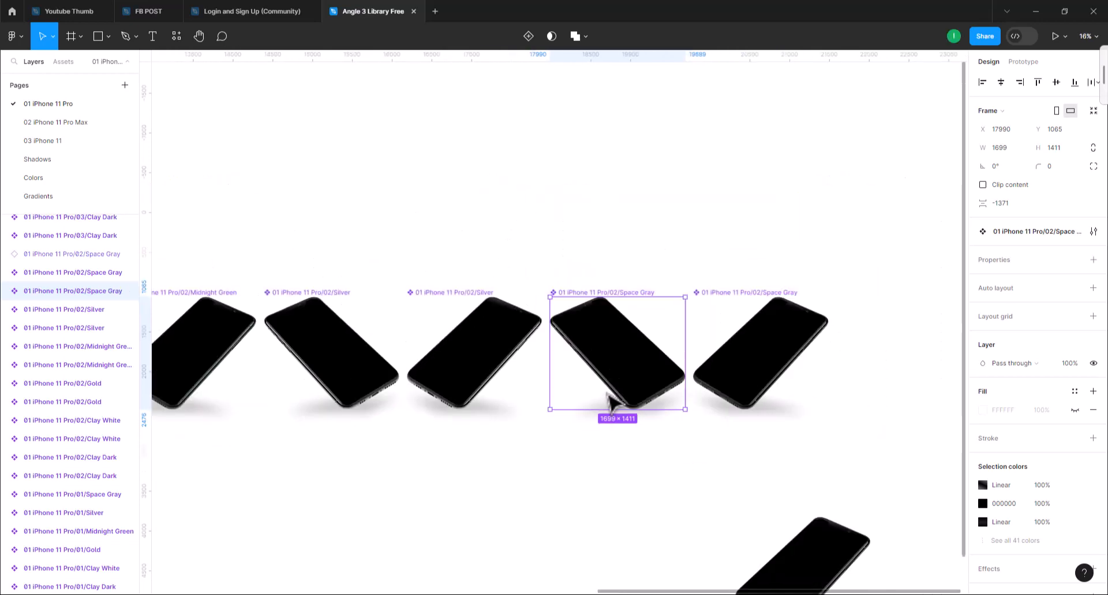
ctrl+scroll(680, 445, down, 2)
scroll(590, 373, right, 3)
ctrl+scroll(590, 373, down, 3)
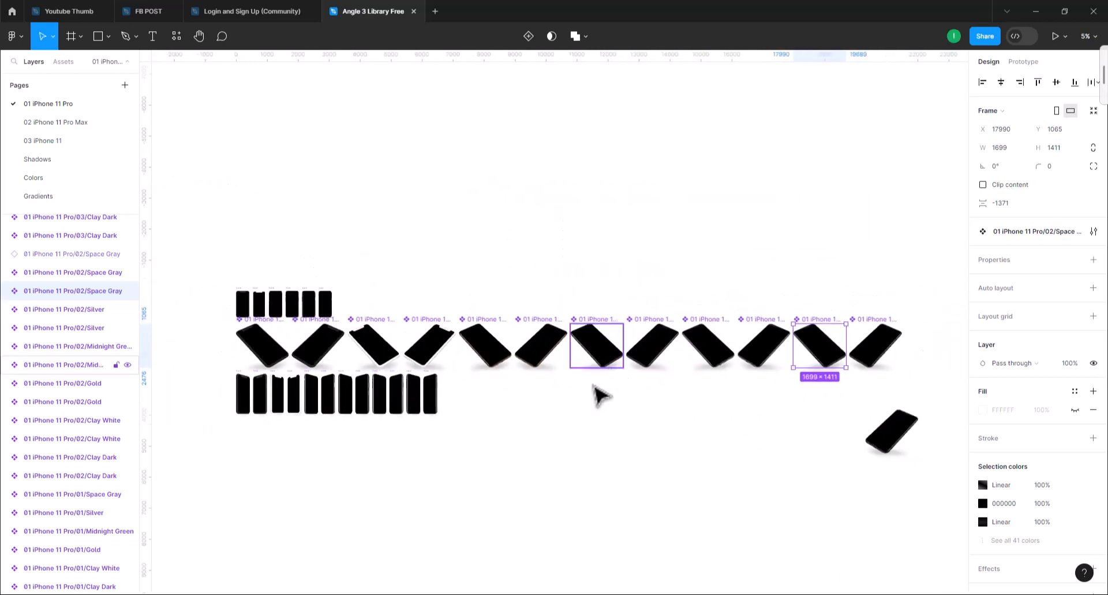
scroll(493, 362, down, 2)
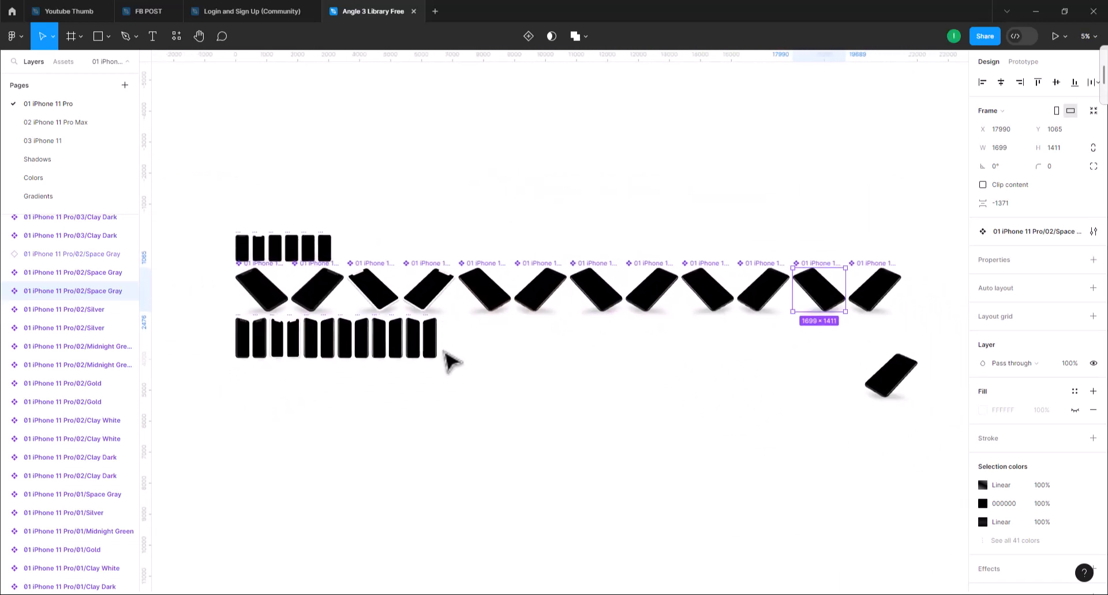
drag(643, 357, 581, 361)
ctrl+scroll(733, 340, up, 3)
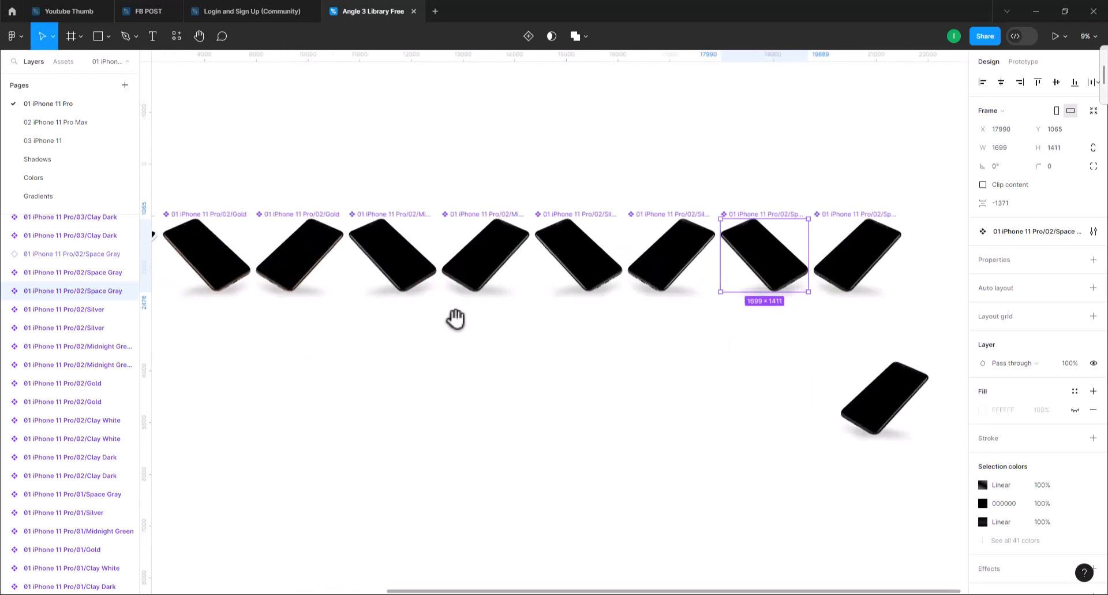
drag(455, 319, 482, 324)
scroll(702, 334, down, 1)
drag(739, 372, 592, 364)
drag(396, 325, 639, 336)
scroll(294, 260, up, 2)
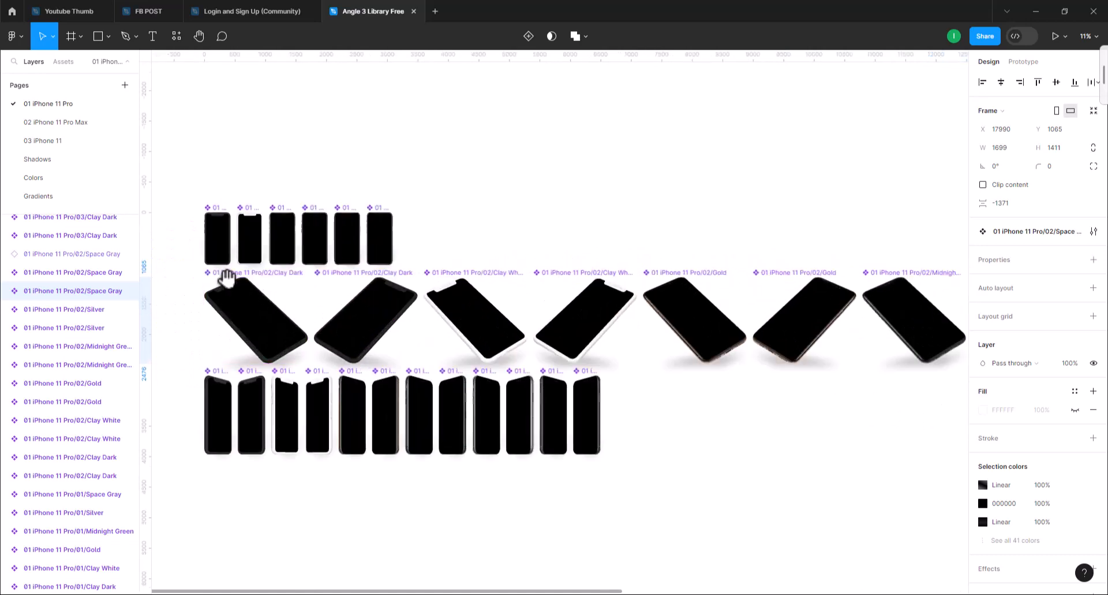
Step: Examine the front-facing, tilted and upright iPhone 11 Pro mockups up close in their different colors
drag(225, 279, 403, 270)
scroll(401, 245, up, 3)
scroll(401, 245, up, 2)
drag(546, 274, 485, 342)
scroll(423, 288, up, 2)
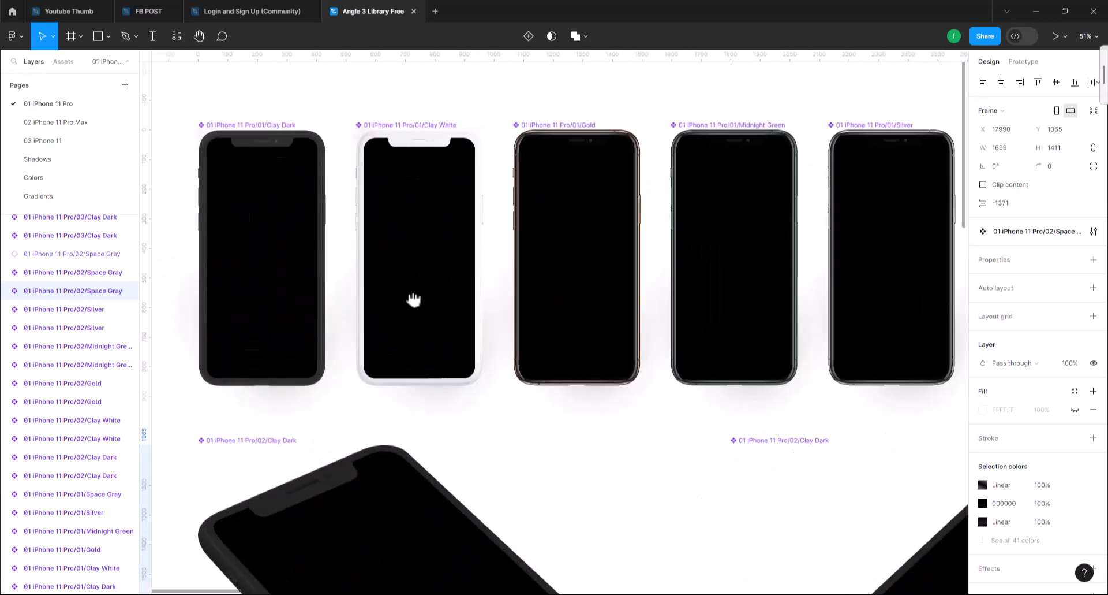
drag(413, 295, 447, 282)
drag(554, 438, 494, 252)
scroll(551, 288, down, 2)
drag(570, 435, 472, 259)
scroll(597, 295, down, 2)
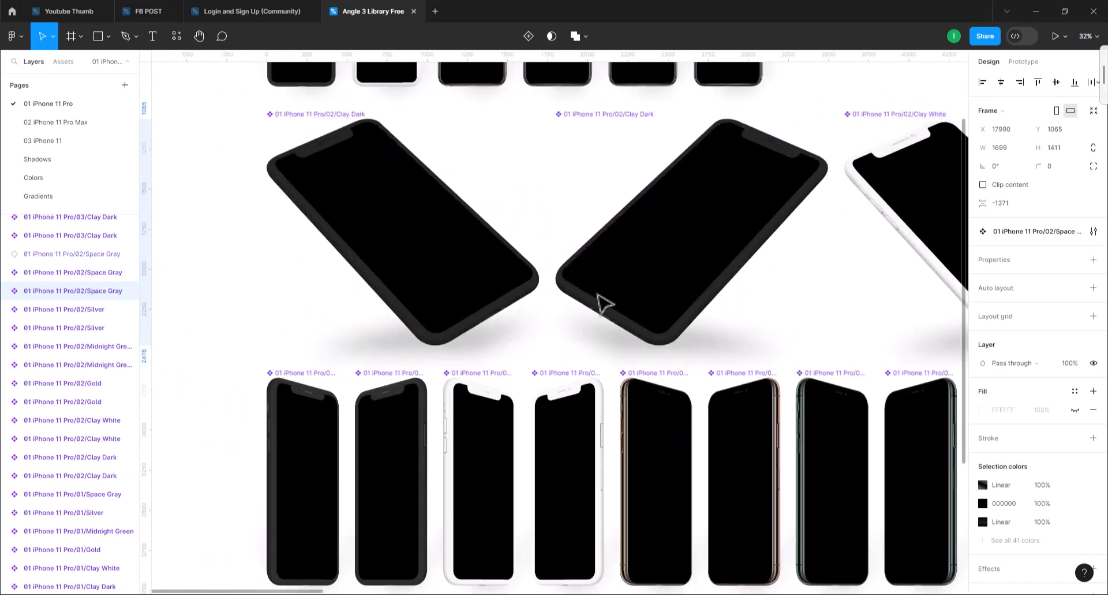
drag(659, 301, 593, 343)
scroll(697, 322, up, 1)
drag(698, 322, 539, 330)
scroll(606, 326, down, 2)
drag(683, 354, 613, 323)
scroll(615, 322, up, 2)
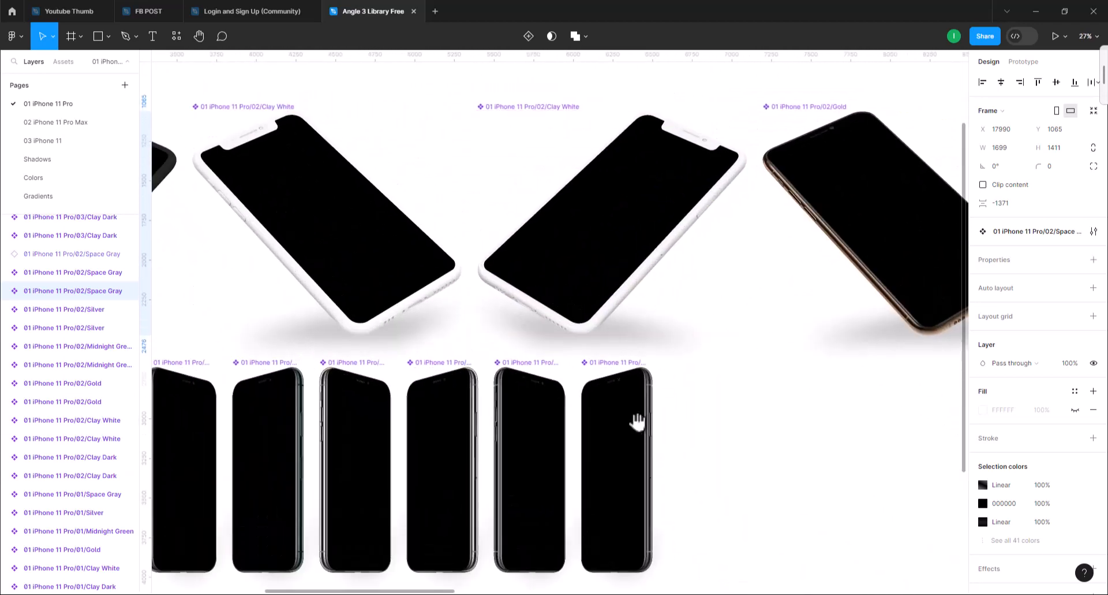
drag(963, 328, 688, 365)
scroll(693, 364, down, 2)
drag(799, 348, 724, 356)
drag(961, 364, 770, 374)
scroll(756, 280, up, 3)
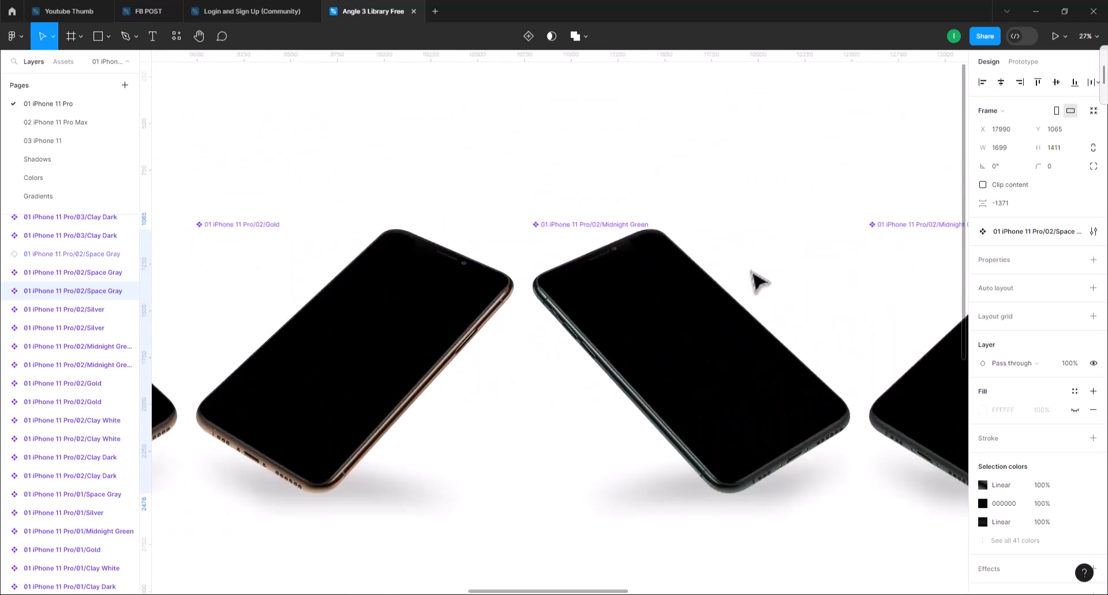
Step: Copy the left-tilted Midnight Green iPhone 11 Pro/02 mockup from the library
drag(756, 282, 664, 259)
click(501, 213)
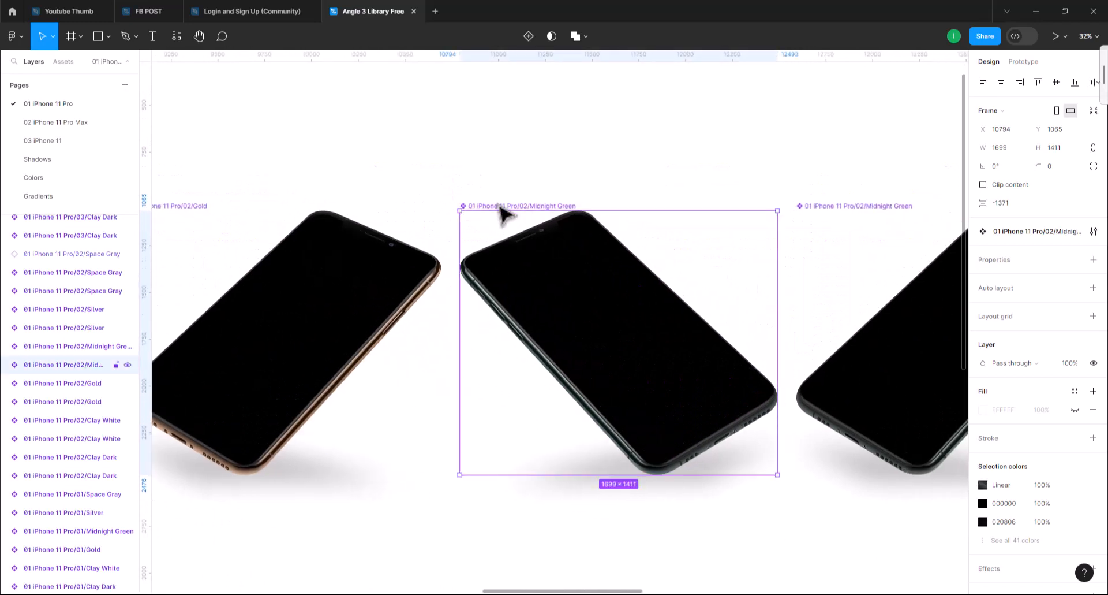
right_click(501, 213)
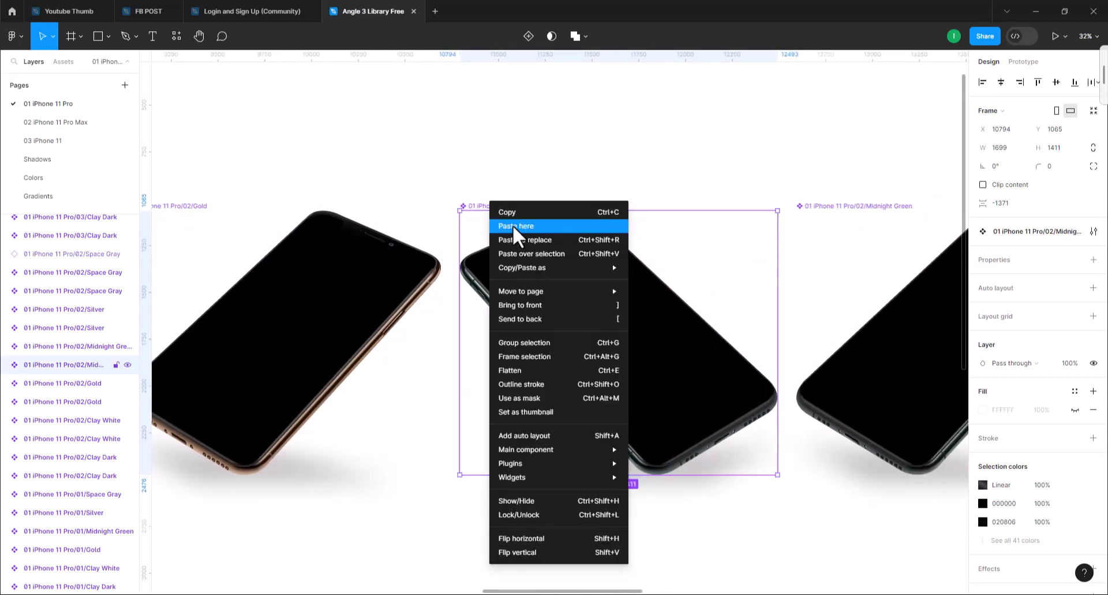
click(514, 214)
Step: Paste the Midnight Green mockup into the Login and Sign Up file and move it clear of the phone screens
click(203, 2)
drag(367, 225, 588, 241)
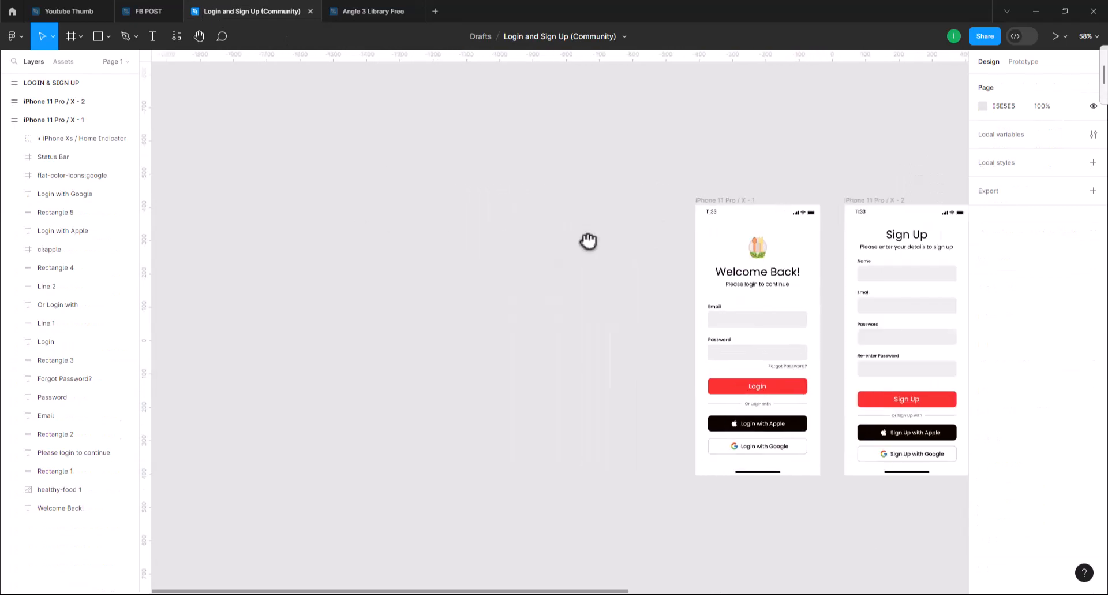
key(ctrl+v)
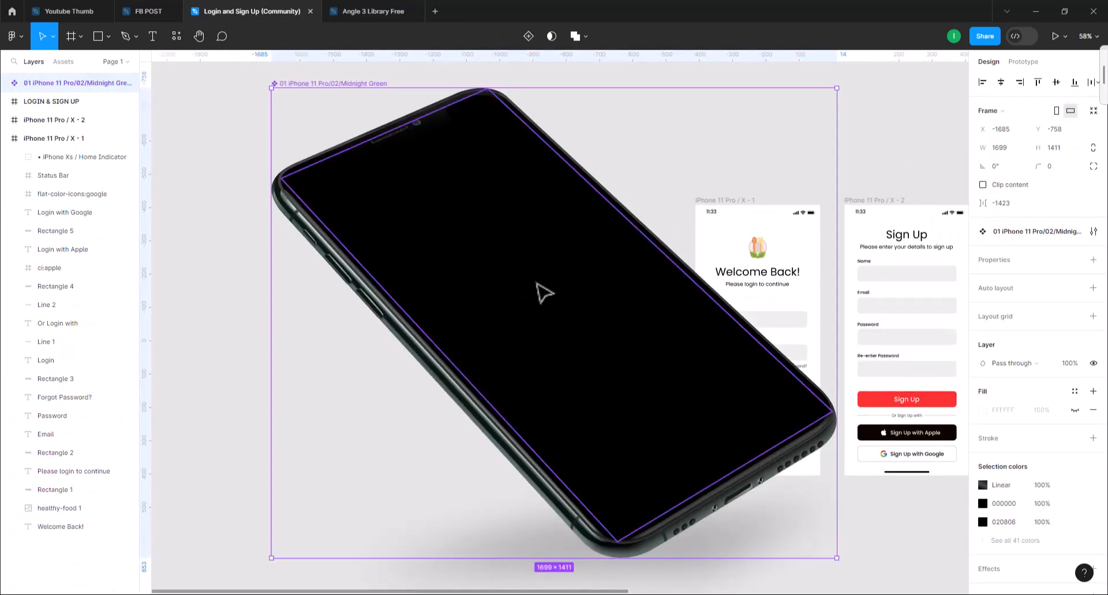
scroll(531, 289, down, 3)
drag(392, 287, 345, 283)
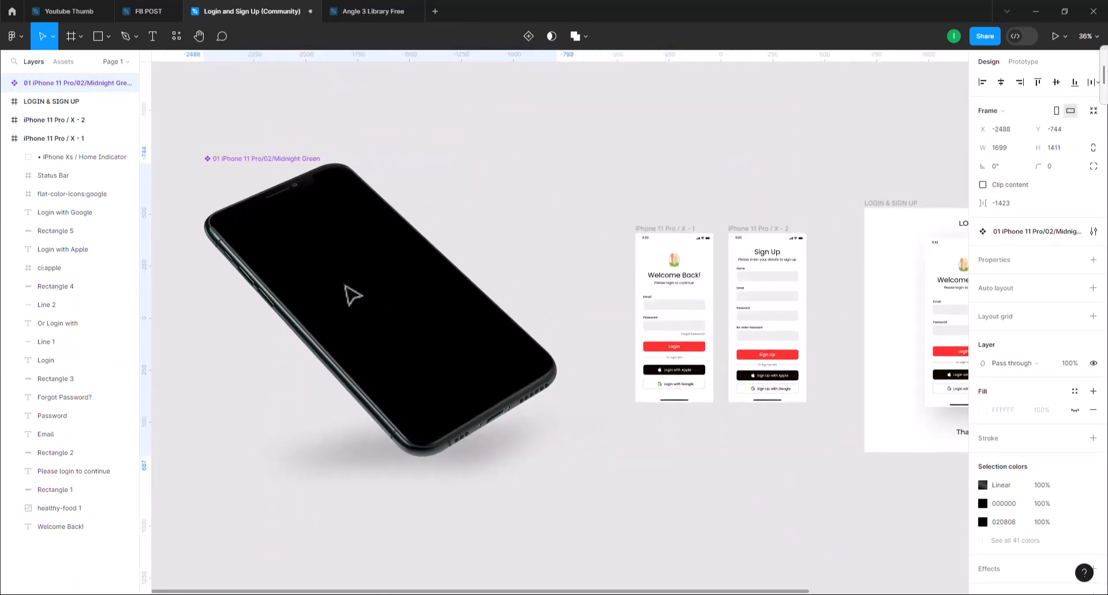
Step: Expand the Midnight Green mockup's component and its nested iPhone group, and select the Screen layer inside
drag(487, 410, 548, 395)
scroll(548, 395, up, 3)
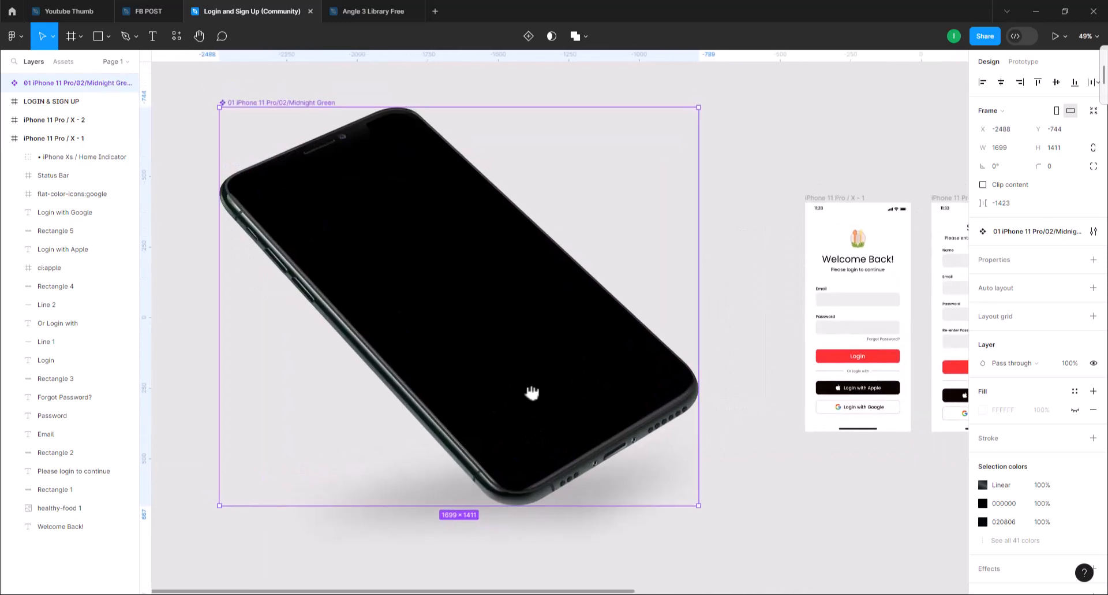
scroll(555, 345, down, 4)
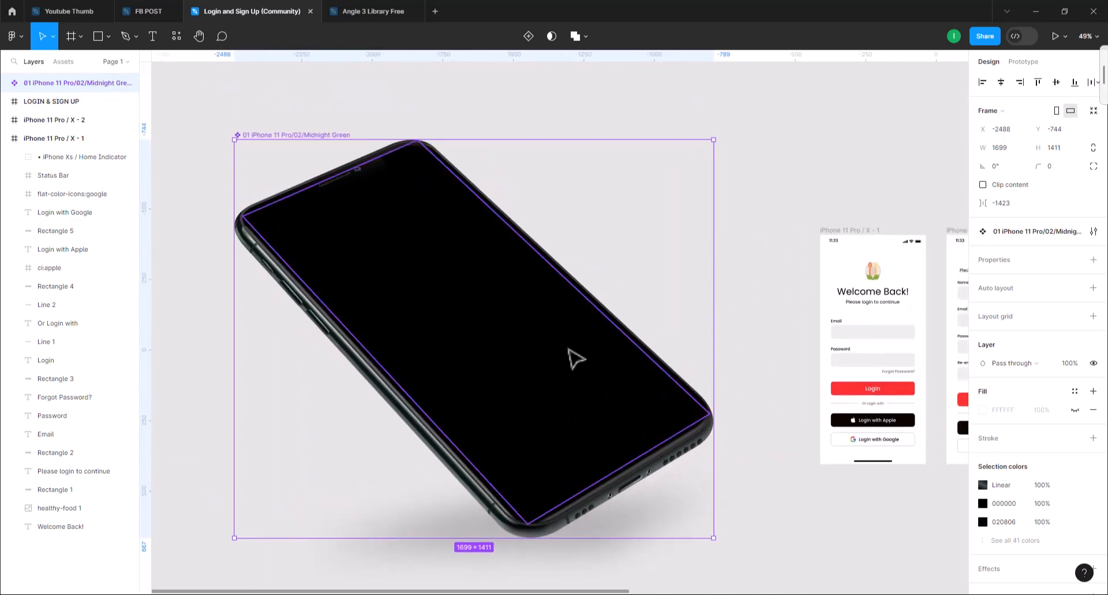
scroll(564, 352, up, 2)
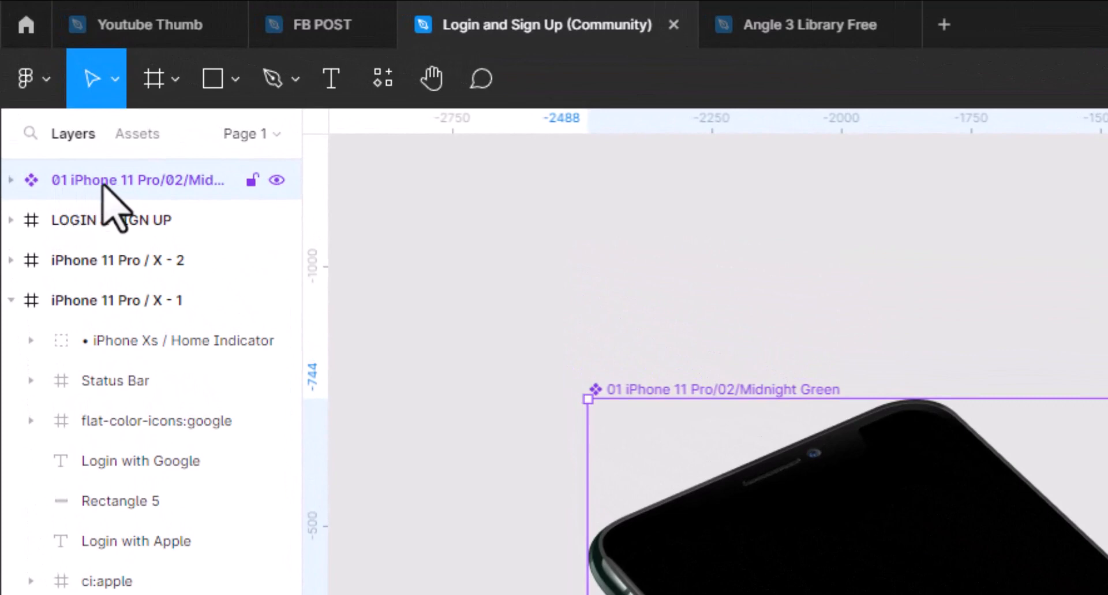
click(12, 180)
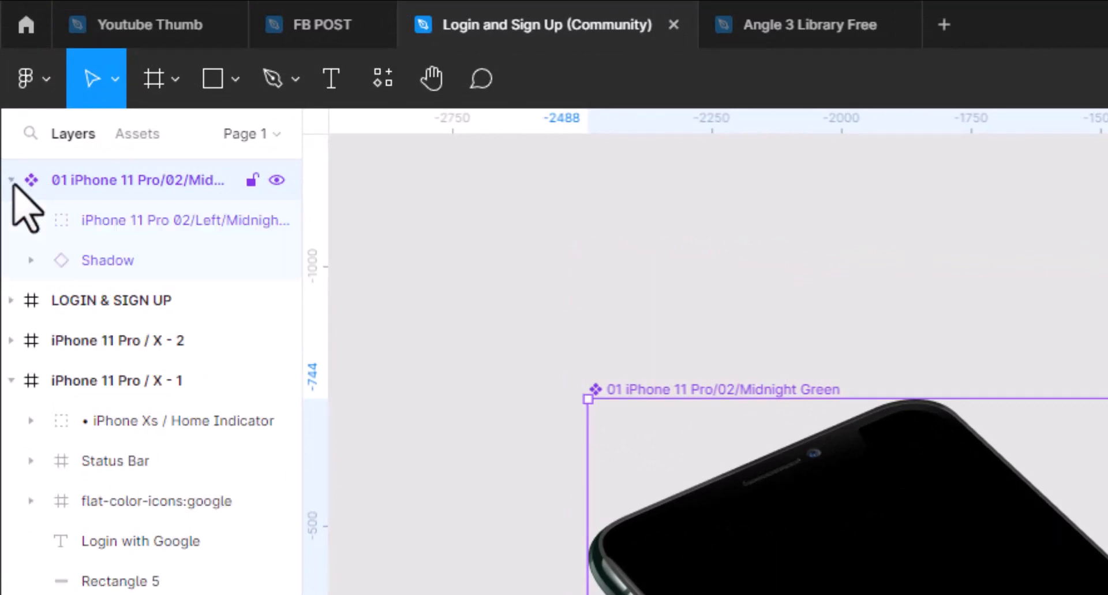
click(30, 221)
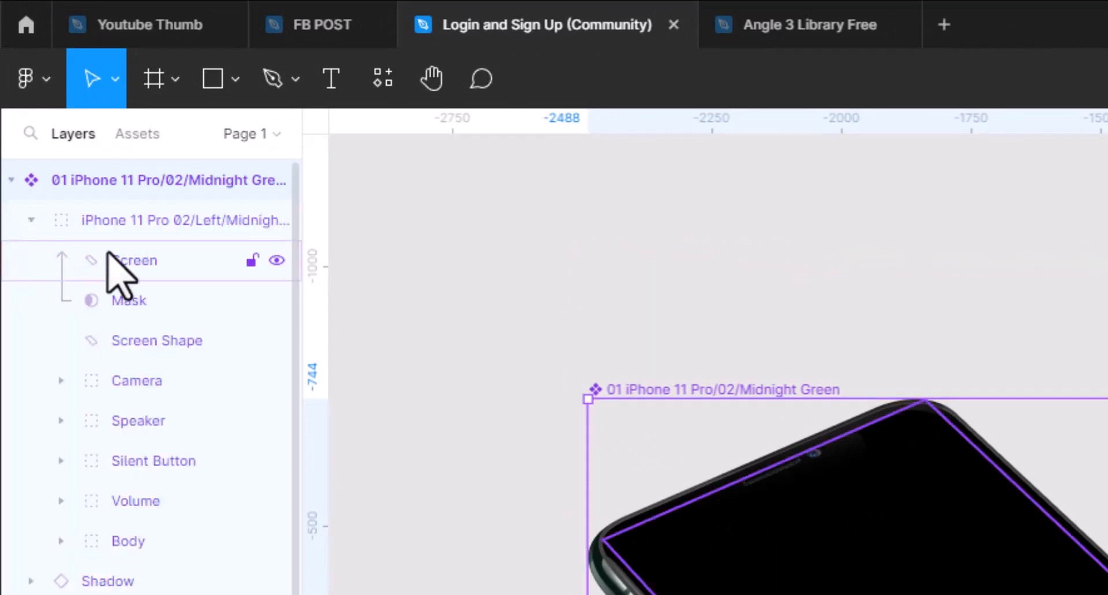
click(140, 268)
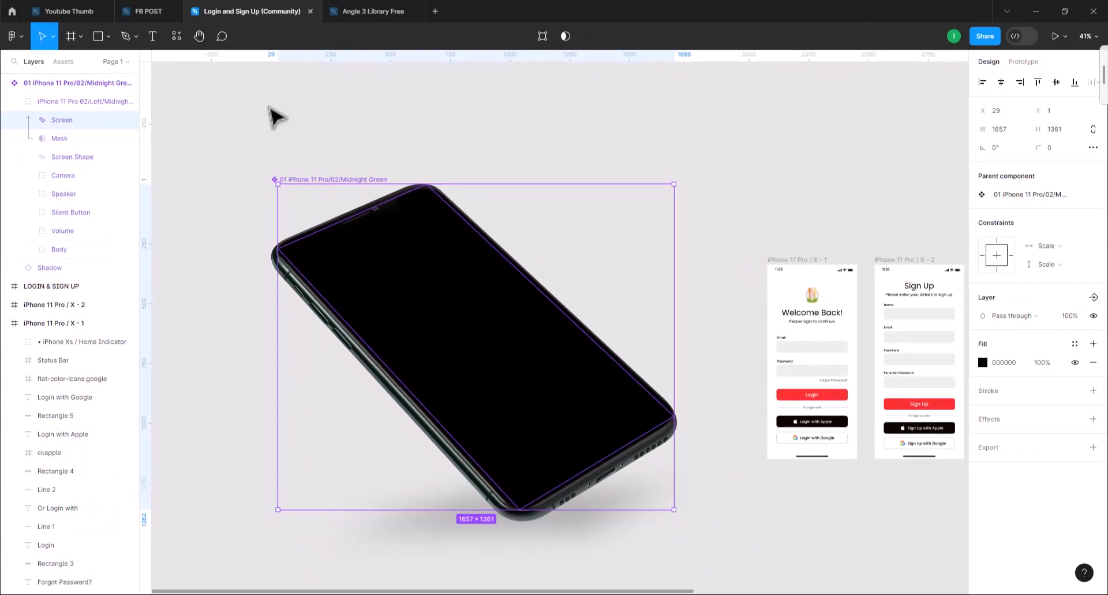
Step: Run the Angle Mockups plugin and apply the iPhone 11 Pro / X - 1 login frame to the Midnight Green mockup's screen
click(184, 41)
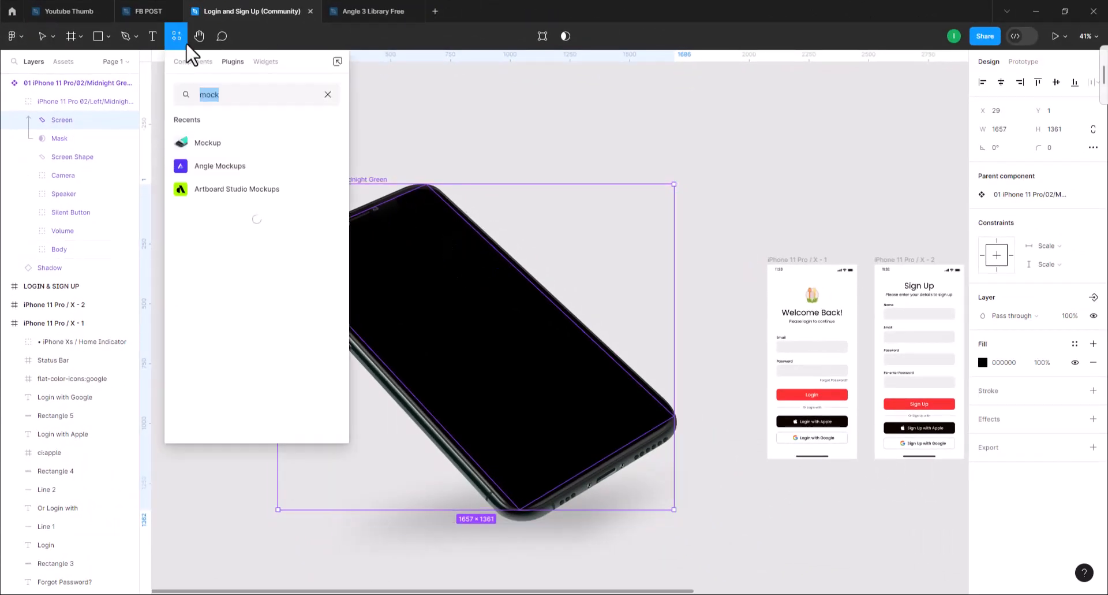
click(202, 167)
click(228, 220)
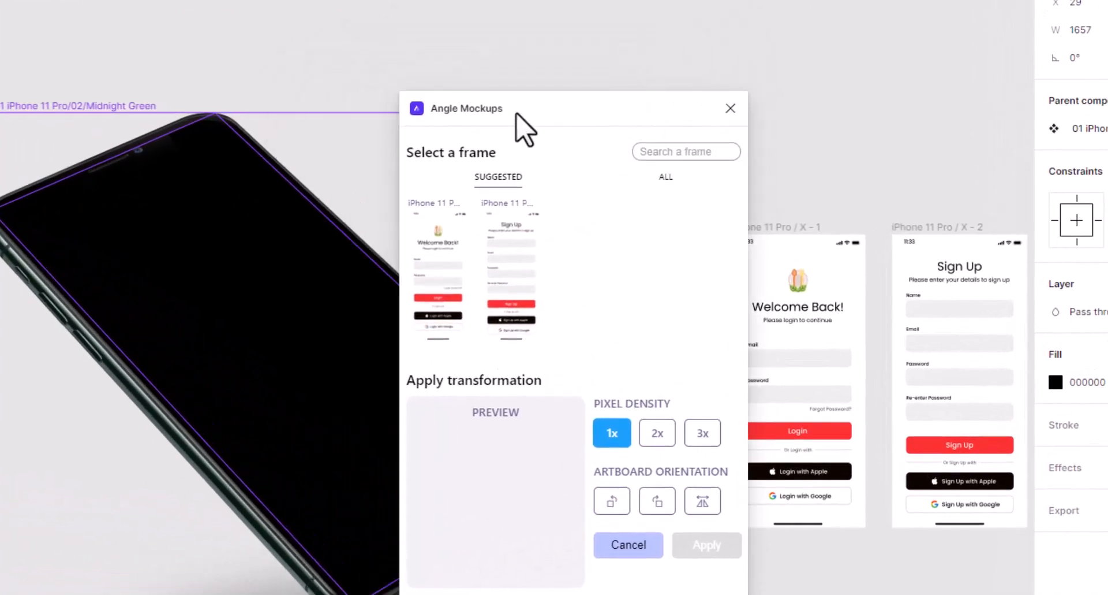
drag(516, 113, 426, 97)
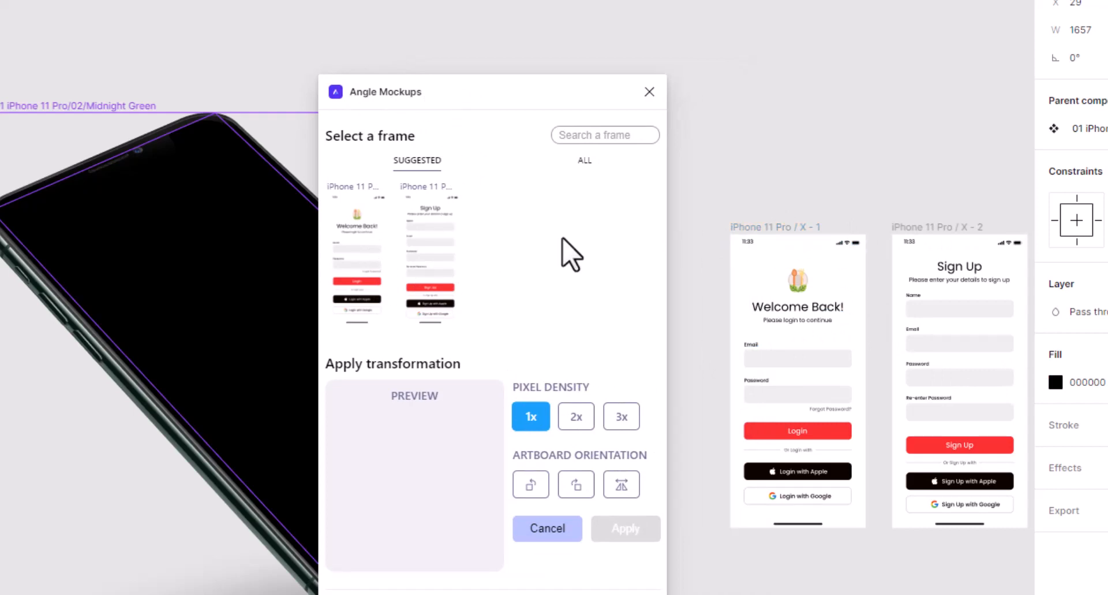
drag(446, 112, 459, 132)
click(390, 277)
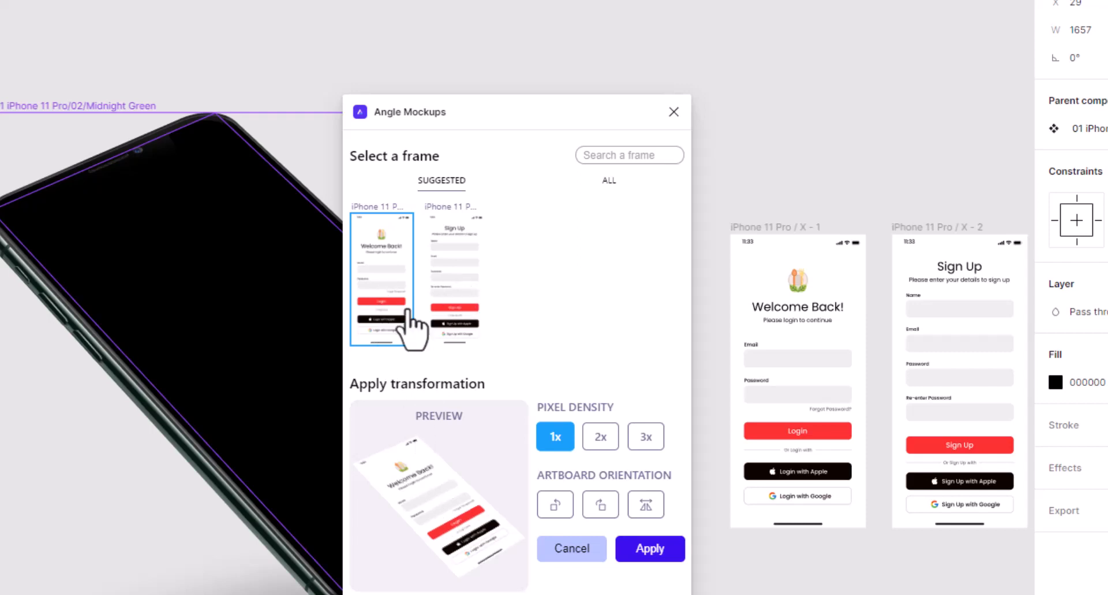
click(439, 283)
click(403, 280)
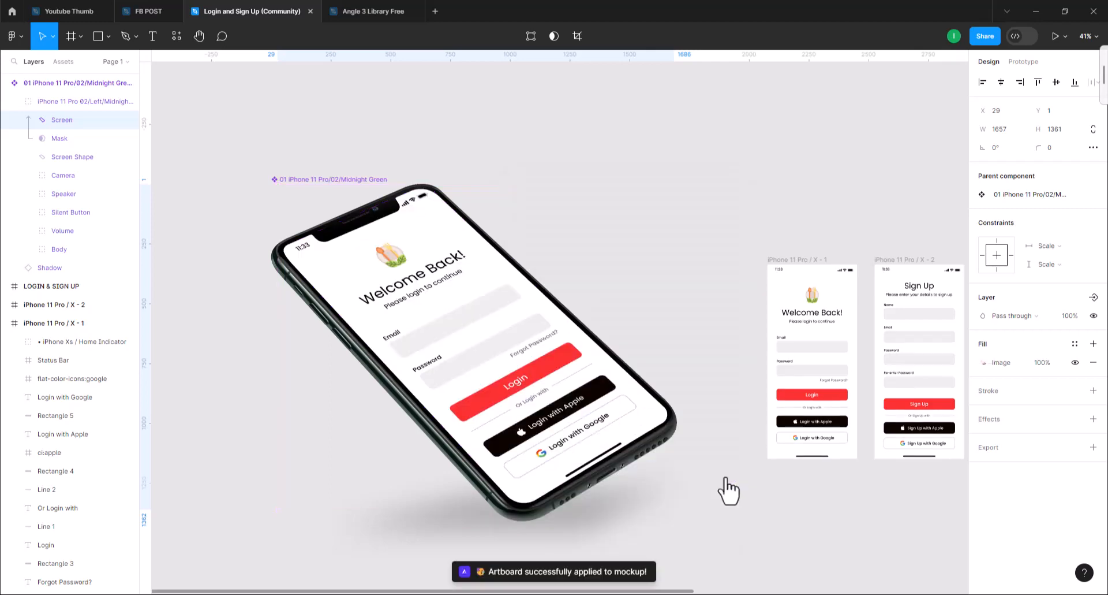
Step: Select the whole Midnight Green mockup component and move it slightly higher on the canvas
scroll(528, 288, down, 2)
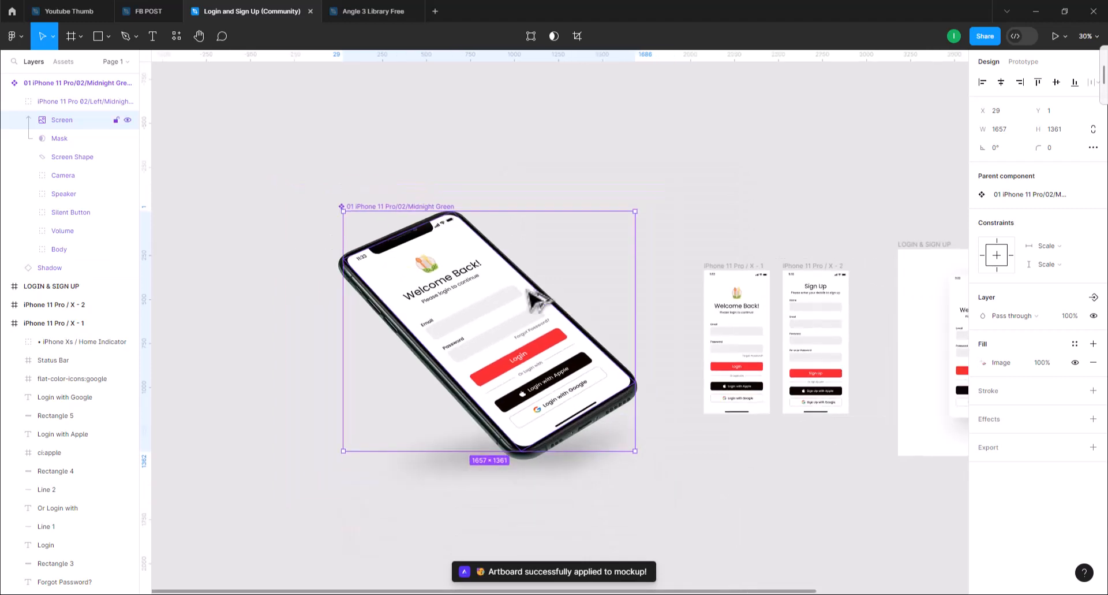
scroll(466, 280, up, 2)
drag(534, 309, 518, 292)
click(670, 186)
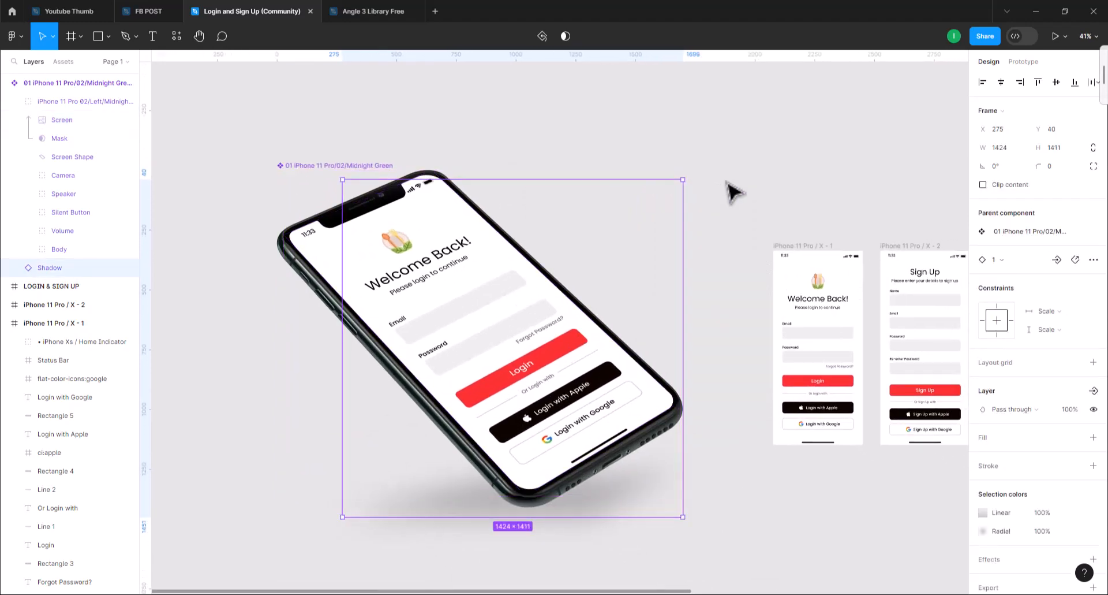
click(728, 191)
click(367, 165)
drag(398, 276, 401, 239)
Step: Copy the right-tilted Gold iPhone 11 Pro/02 mockup from the Angle 3 Library Free file
click(370, 12)
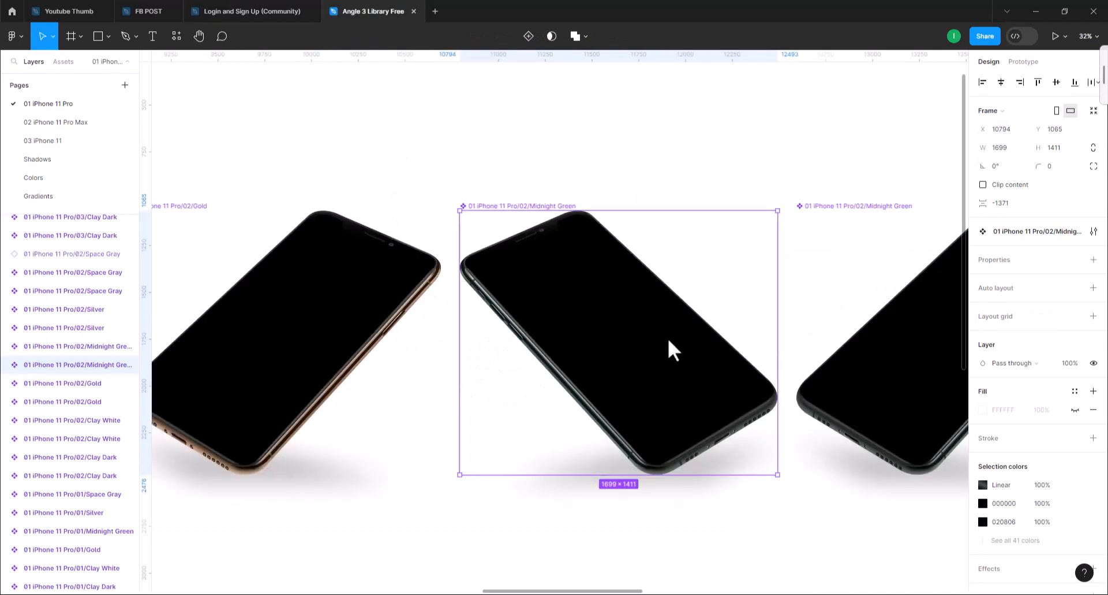
drag(437, 355, 569, 352)
scroll(567, 351, down, 2)
click(390, 316)
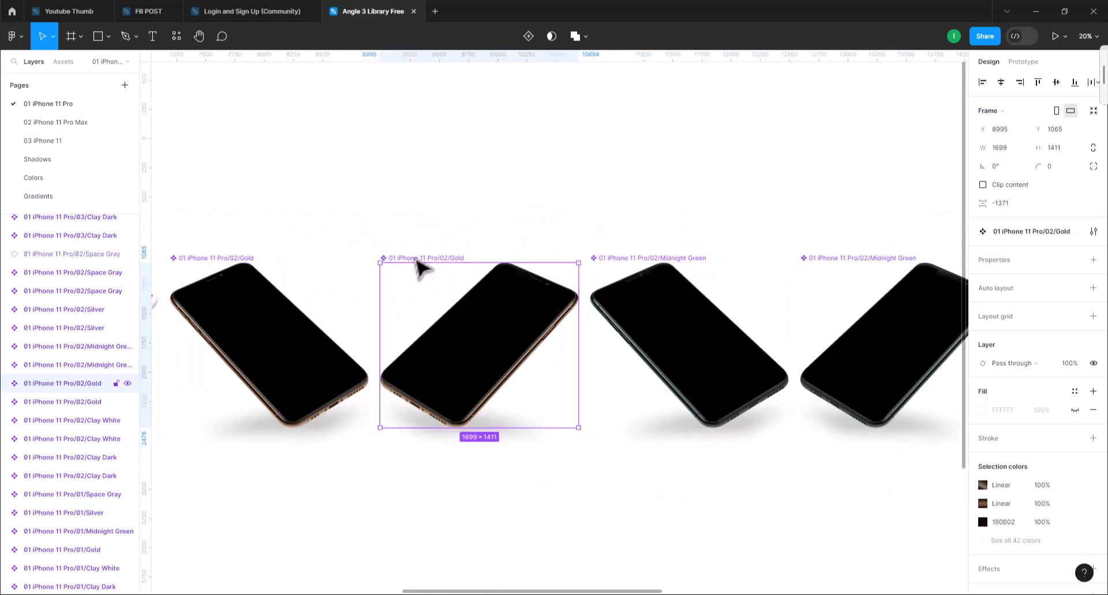
Step: Paste the Gold mockup into the Login and Sign Up file and place it between the Midnight Green mockup and the phone screens
click(254, 13)
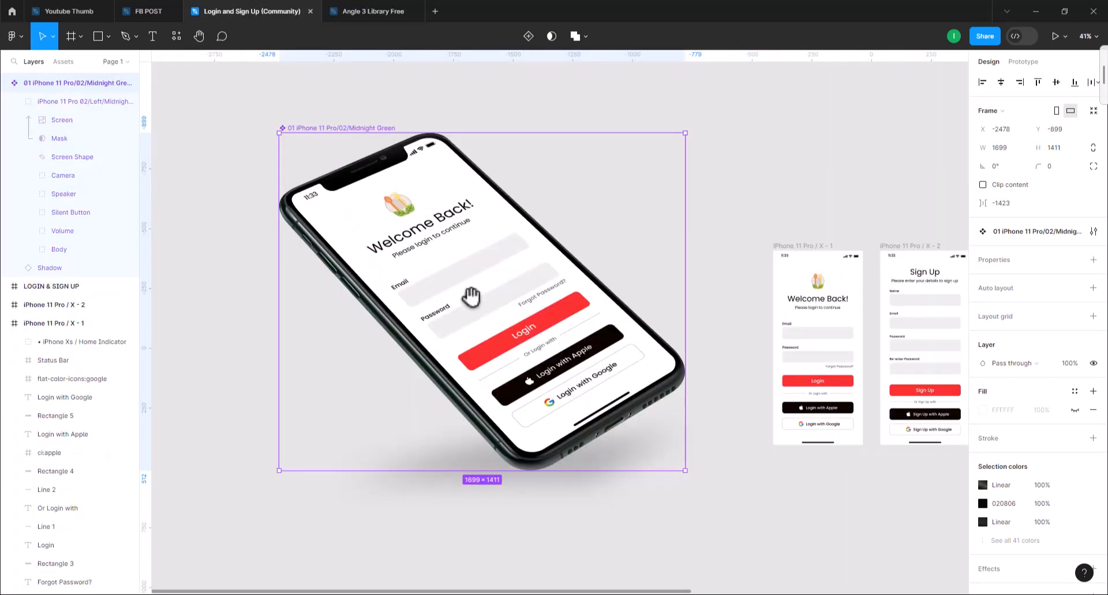
drag(471, 296, 497, 263)
scroll(550, 374, down, 2)
drag(553, 369, 671, 444)
drag(629, 363, 335, 367)
click(631, 329)
key(ctrl+v)
drag(564, 354, 660, 388)
scroll(604, 364, up, 2)
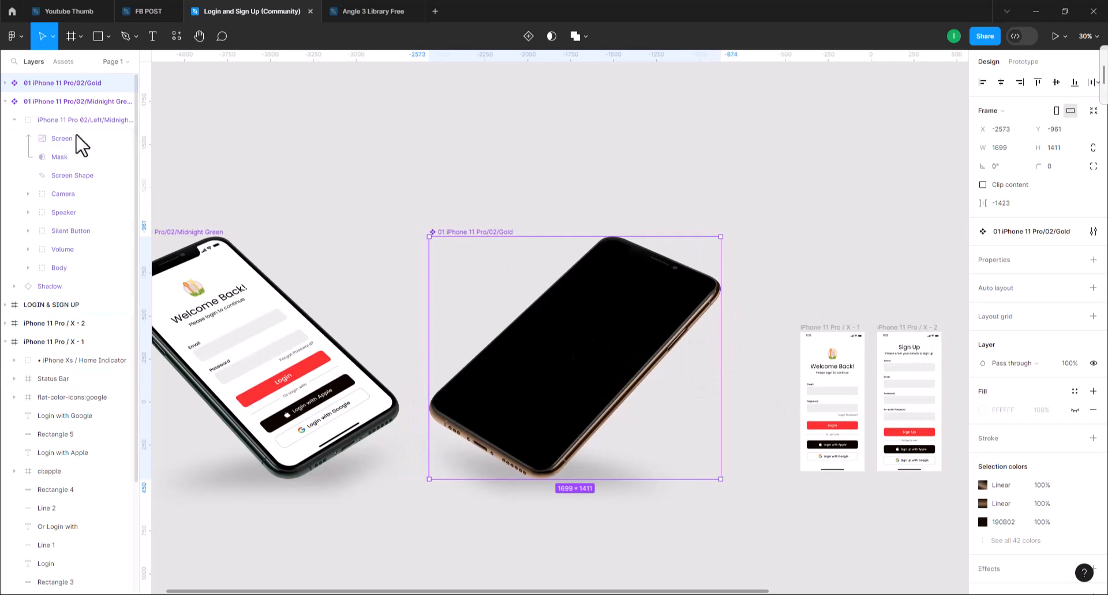
Step: Expand the Gold mockup's component and its nested iPhone 11 Pro 02/Right/Gold group, and select the Screen layer inside
click(5, 83)
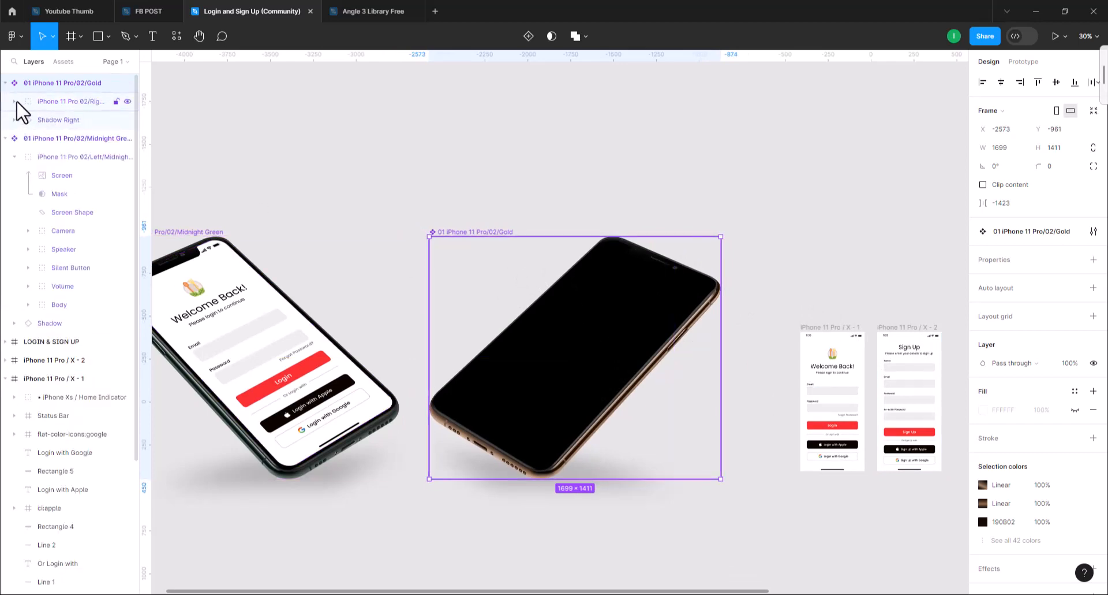
click(15, 102)
click(62, 138)
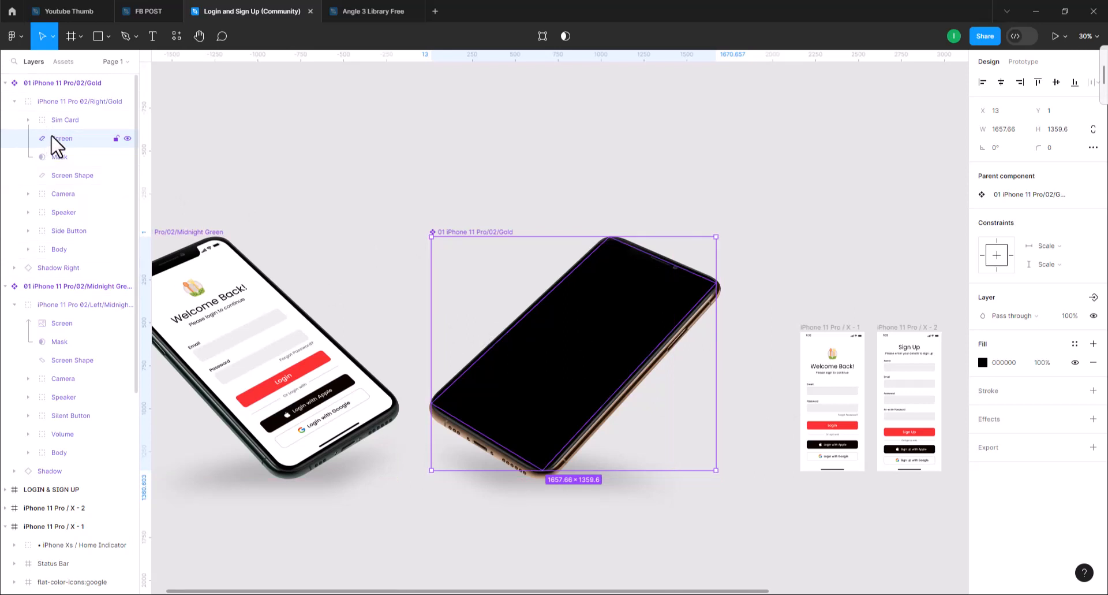
Step: Run the Angle Mockups plugin and apply the Sign Up frame to the Gold mockup's screen
click(177, 36)
click(215, 168)
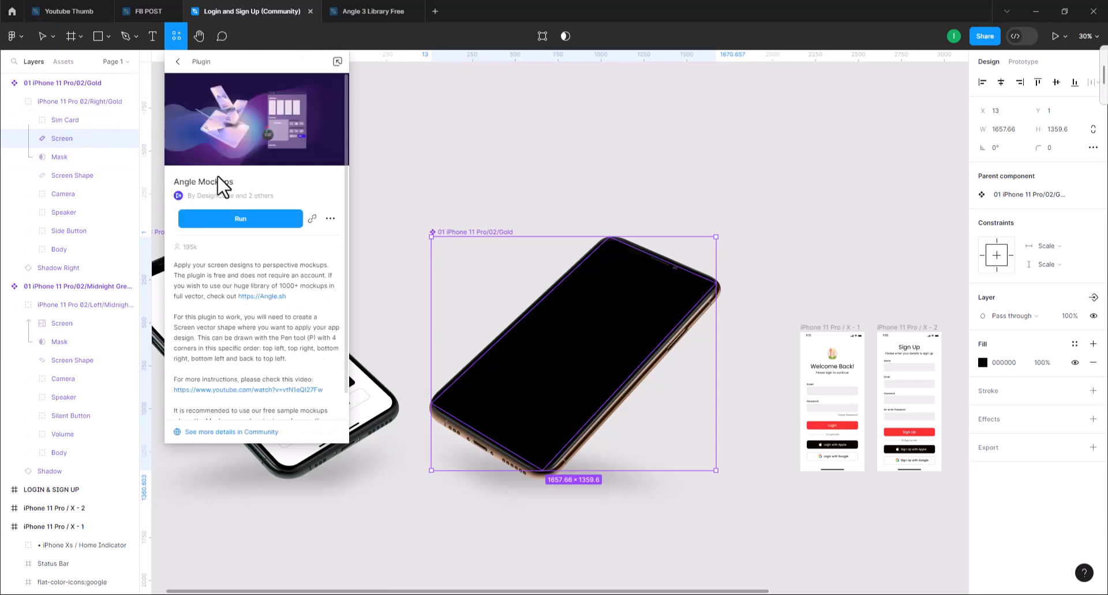
click(263, 220)
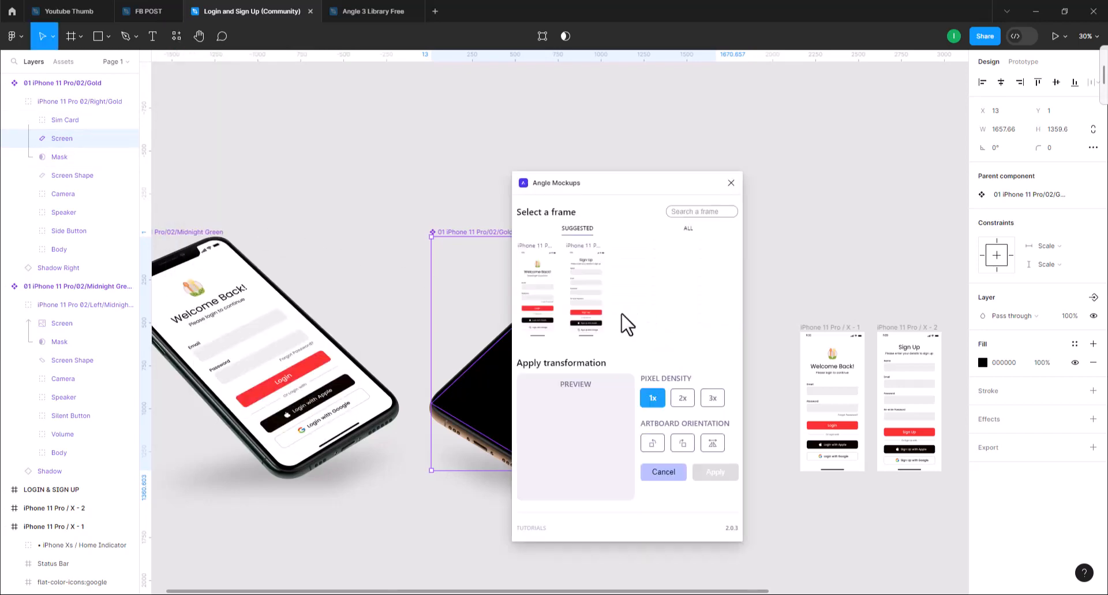
click(594, 304)
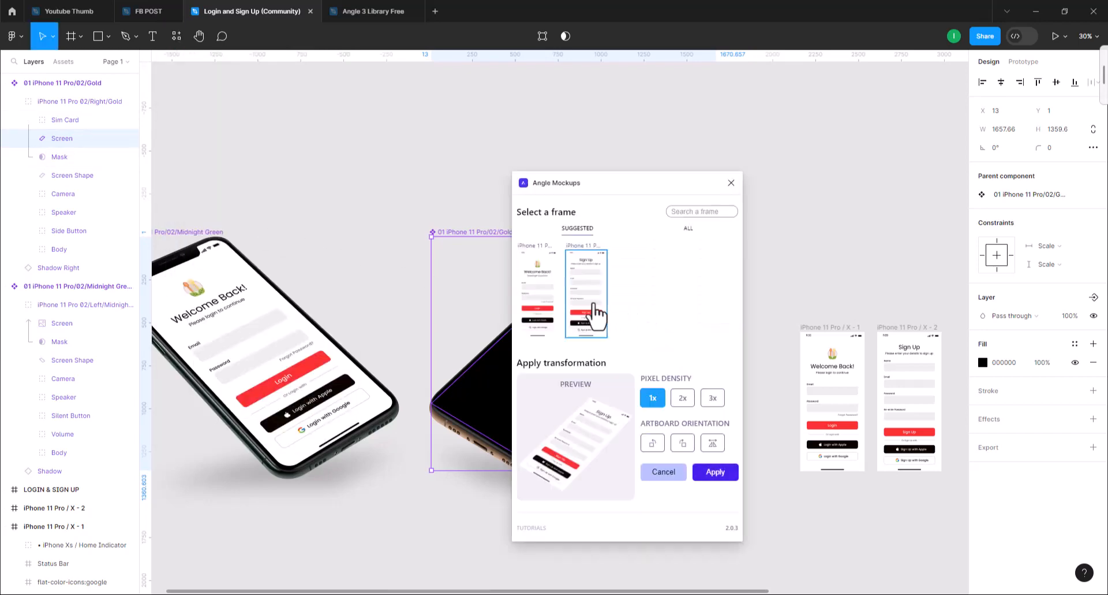
click(722, 474)
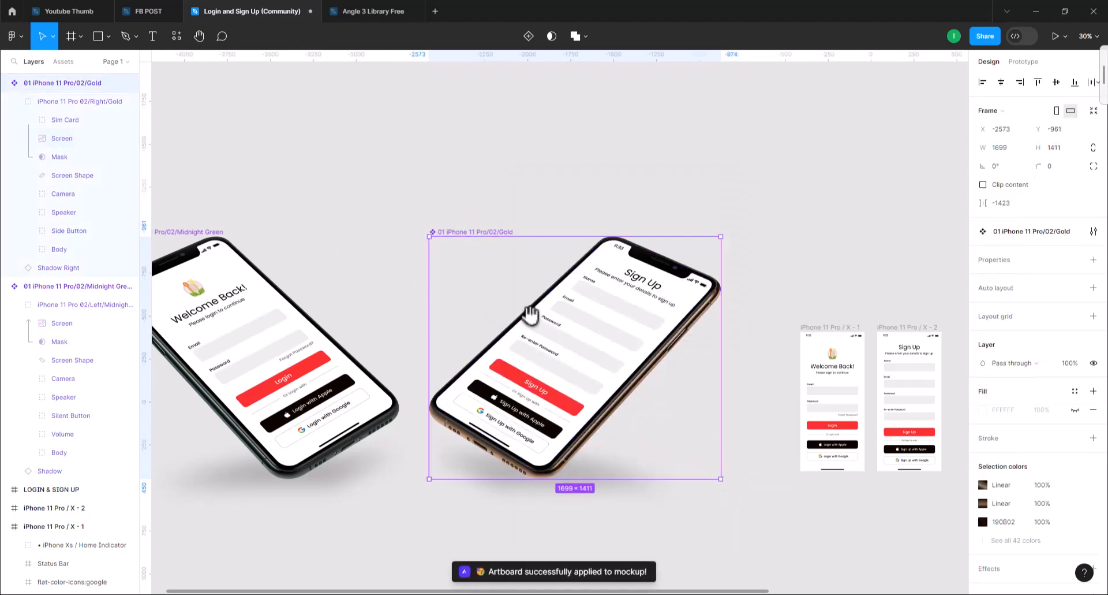
Step: Move the Gold mockup closer to the Midnight Green one so that it overlaps its lower corner
drag(512, 314, 637, 318)
drag(706, 347, 582, 332)
drag(613, 339, 667, 343)
Step: Rotate the Midnight Green mockup clockwise to about -19° and shift it slightly up and to the right
click(388, 306)
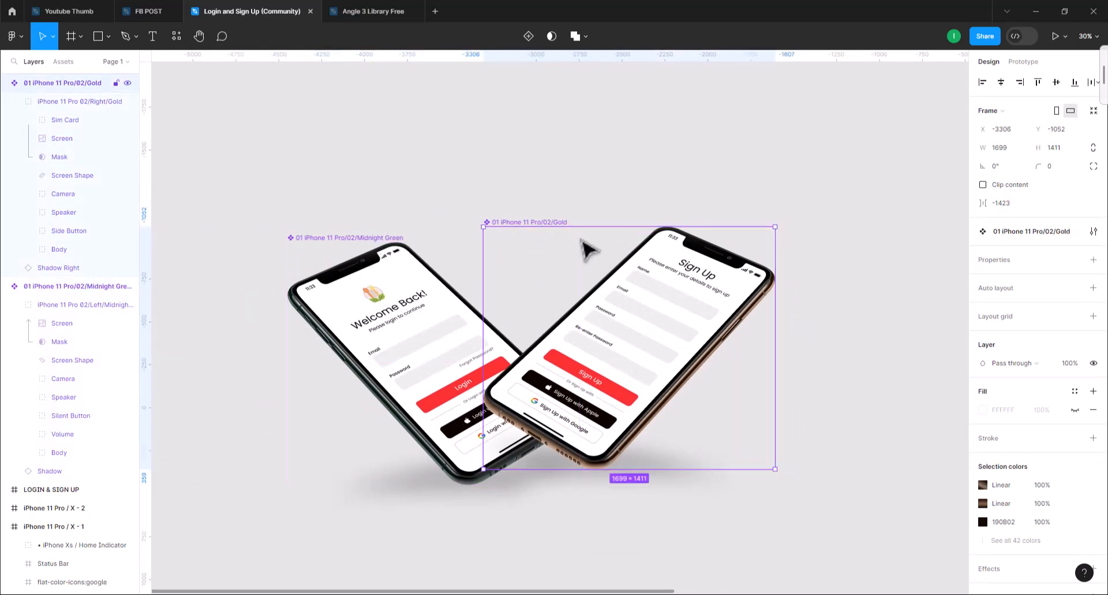
drag(284, 236, 348, 218)
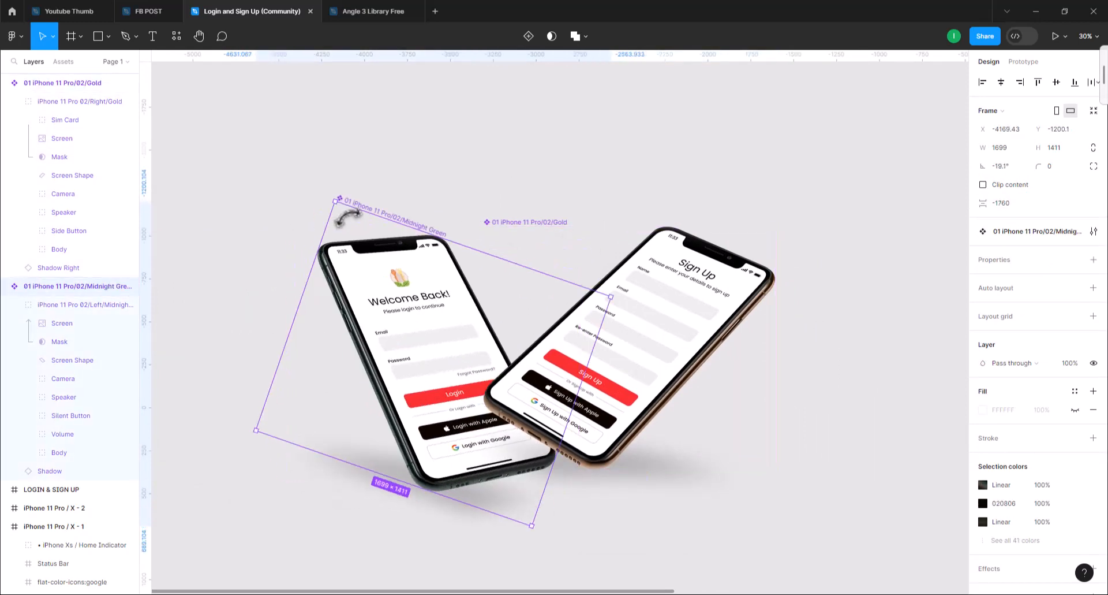
drag(408, 329, 436, 286)
Step: Move the Gold mockup up and to the right to about X -3084, Y -1398, and clear the selection
drag(710, 313, 756, 260)
drag(831, 367, 722, 381)
scroll(754, 387, down, 2)
scroll(665, 370, up, 2)
scroll(1032, 487, down, 1)
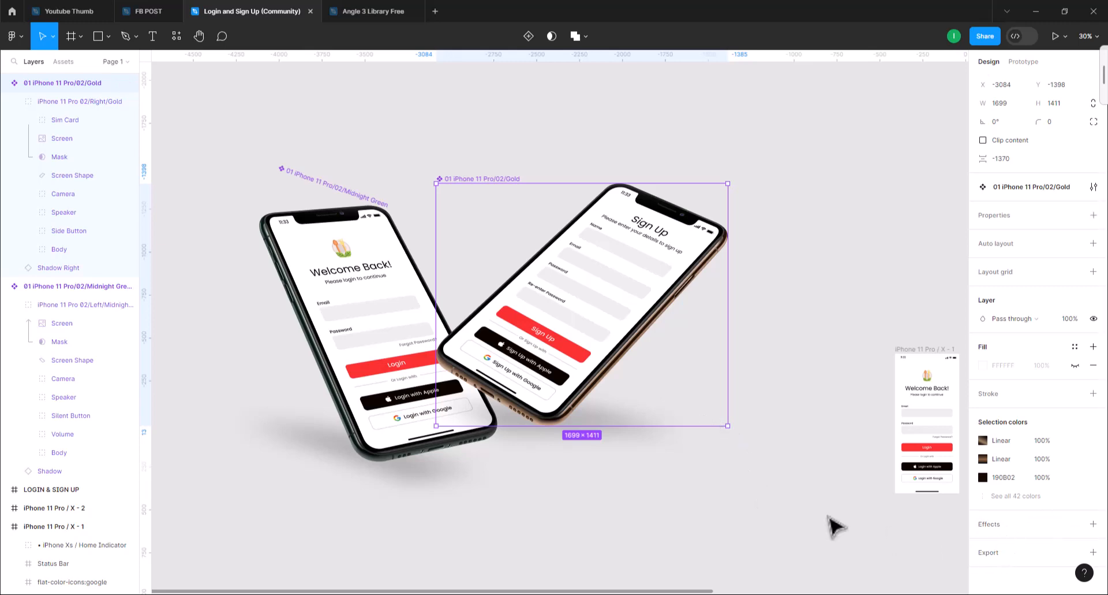
click(791, 518)
scroll(749, 416, down, 3)
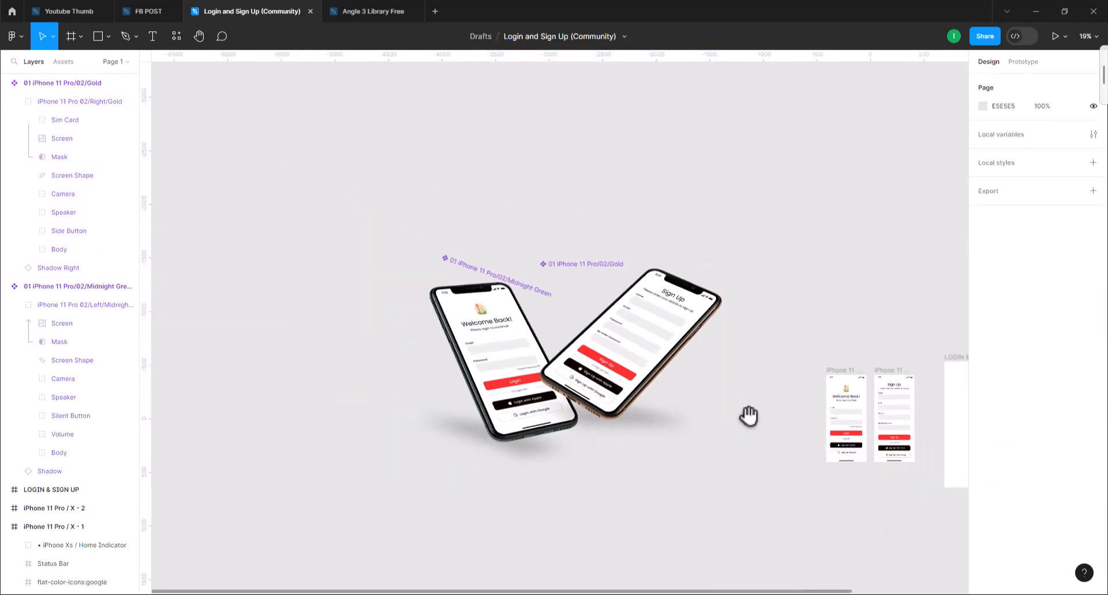
drag(749, 416, 644, 399)
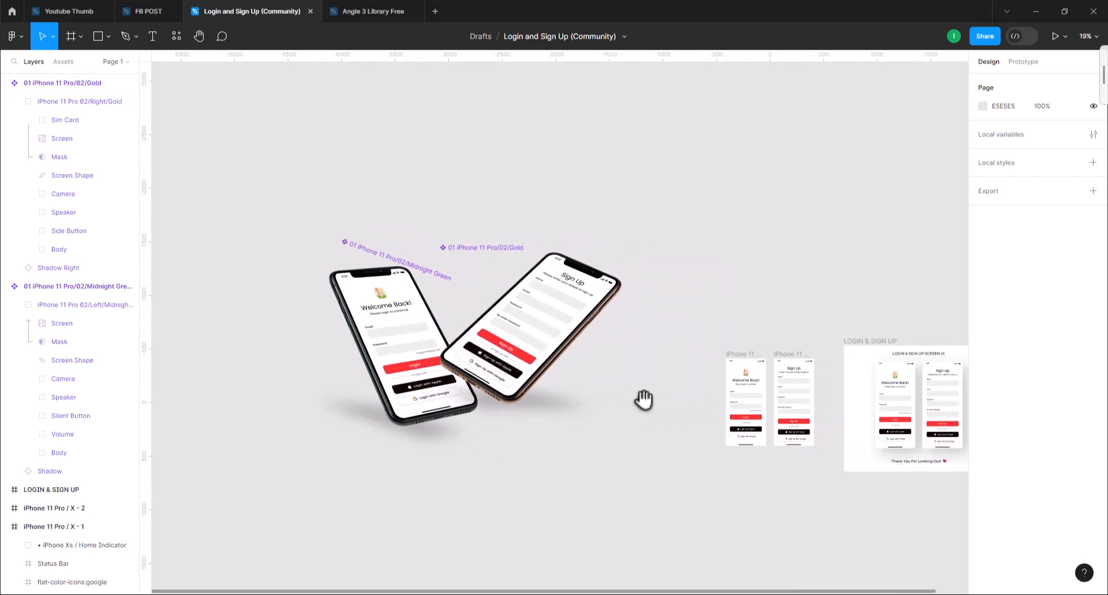
drag(573, 390, 566, 389)
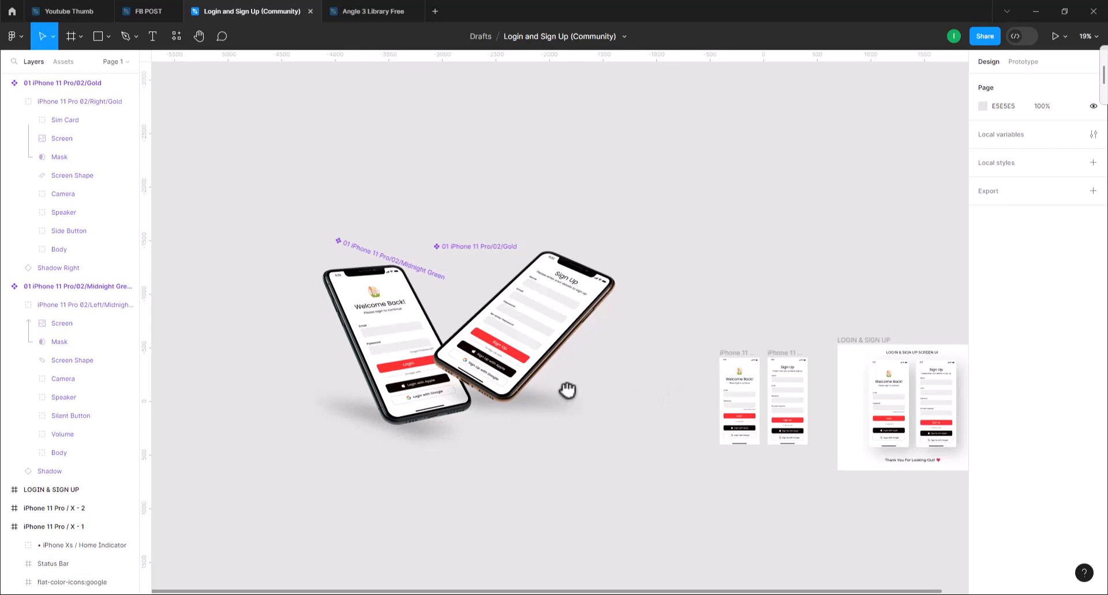
click(564, 381)
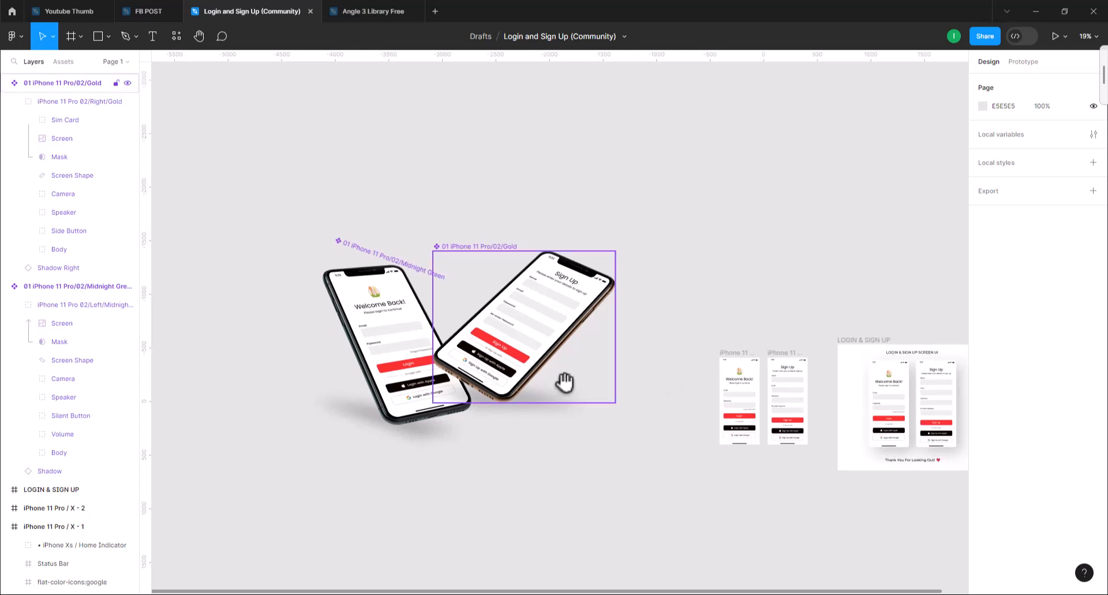